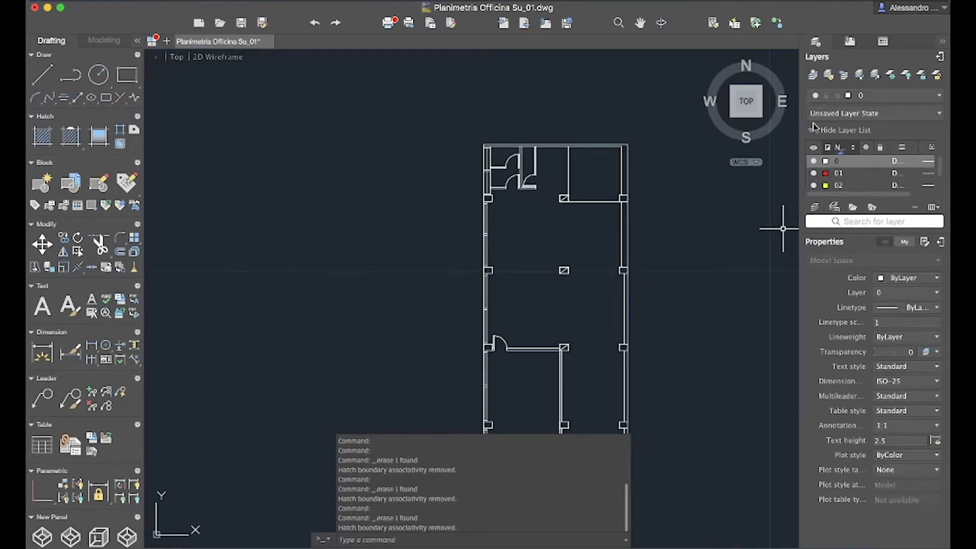
Create a yellow layer named Lamps and draw a 1.2 by 0.1 lamp rectangle beside the floor plan.
{"action": "left_click", "coordinate": [818, 185]}
{"action": "left_click", "coordinate": [815, 207]}
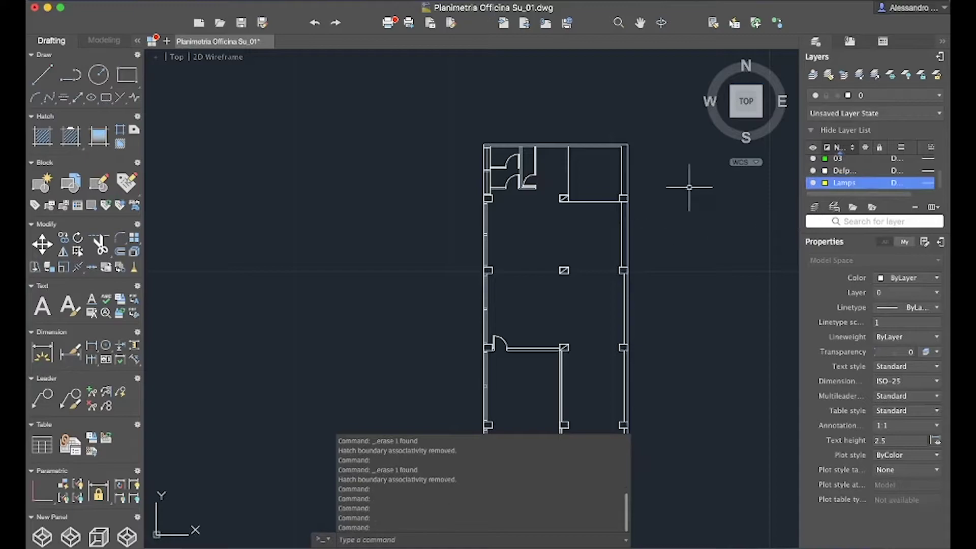
{"action": "left_click", "coordinate": [351, 235]}
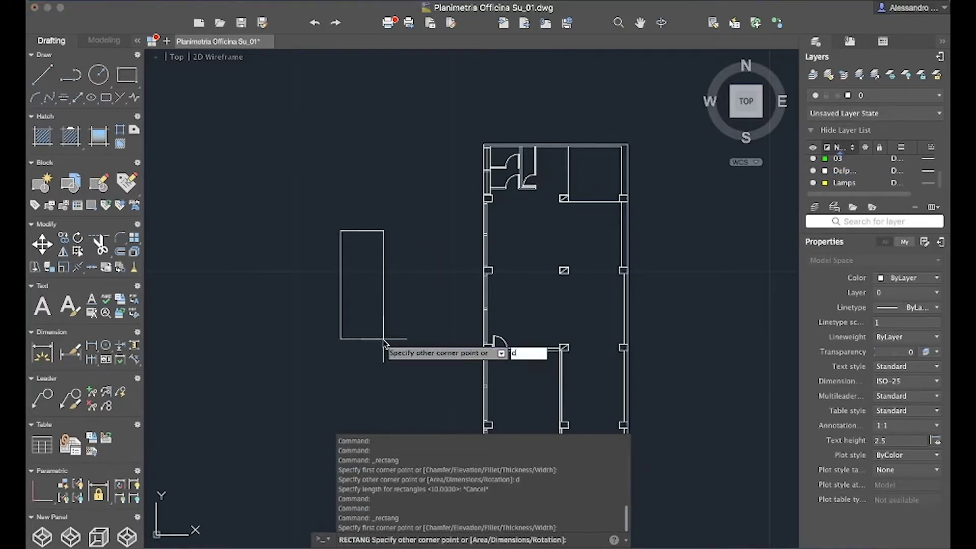
{"action": "key", "text": "Return"}
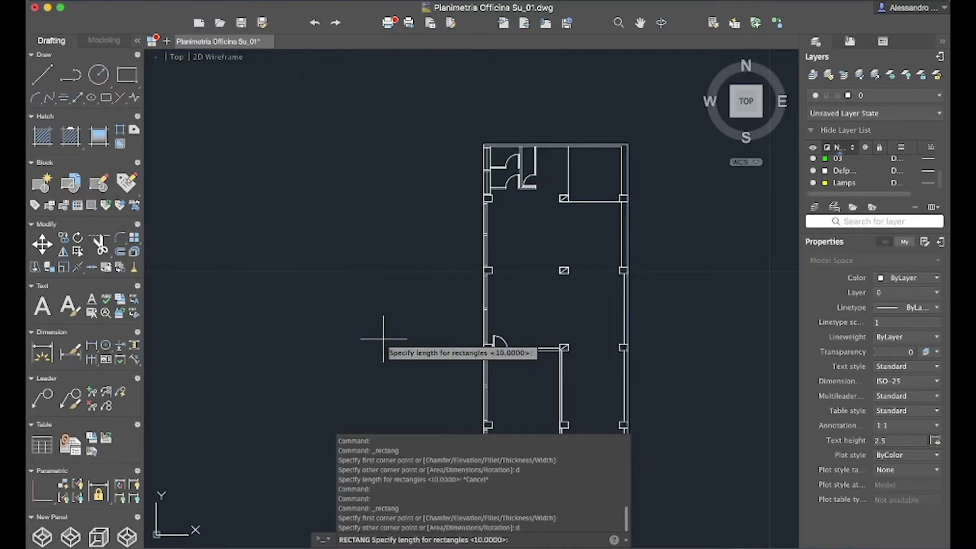
{"action": "type", "text": "1.2"}
{"action": "key", "text": "Return"}
{"action": "type", "text": "0.1"}
{"action": "key", "text": "Return"}
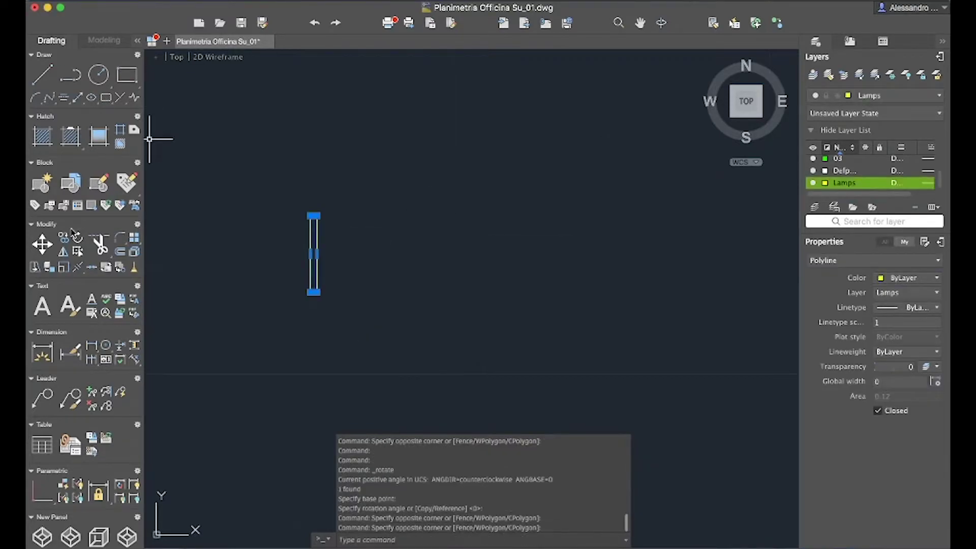
Rotate the lamp rectangle upright and move it against the inner face of the west wall, just below the pillar under the small rooms.
{"action": "left_click", "coordinate": [42, 244]}
{"action": "left_click", "coordinate": [312, 213]}
{"action": "scroll", "coordinate": [450, 215], "scroll_direction": "down", "scroll_amount": 5}
{"action": "scroll", "coordinate": [573, 168], "scroll_direction": "up", "scroll_amount": 5}
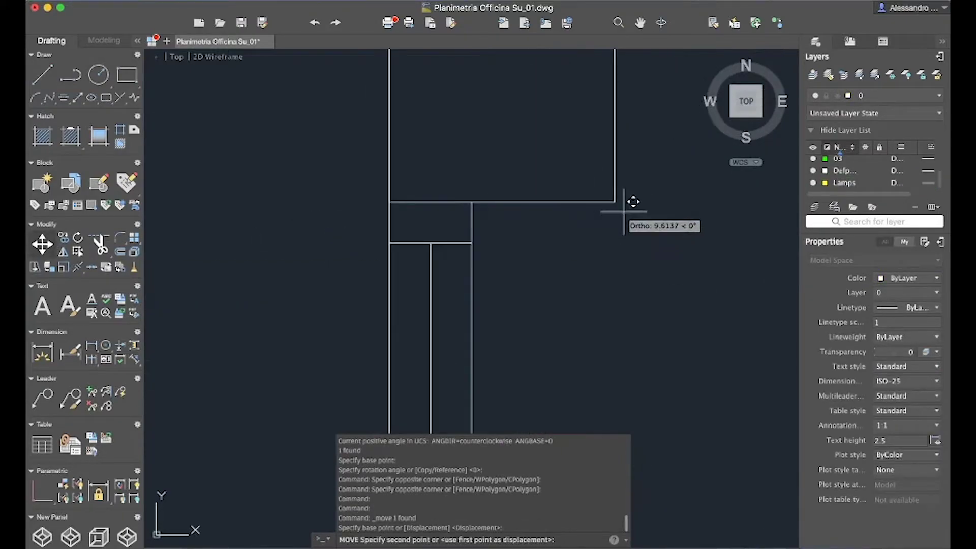
{"action": "left_click", "coordinate": [479, 192]}
{"action": "scroll", "coordinate": [615, 244], "scroll_direction": "down", "scroll_amount": 5}
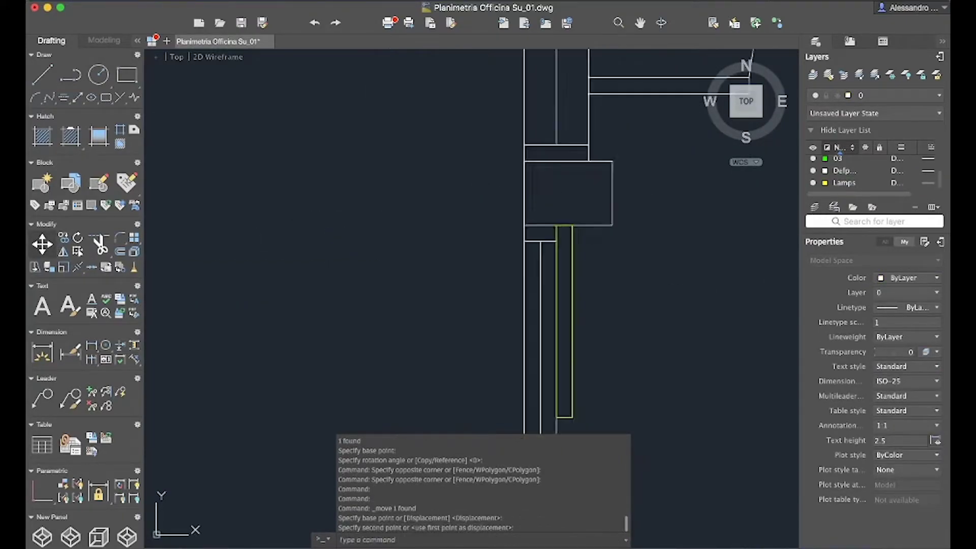
Move the lamp 0.5 away from the west wall into the room and 0.4 down from the pillar.
{"action": "scroll", "coordinate": [620, 248], "scroll_direction": "up", "scroll_amount": 5}
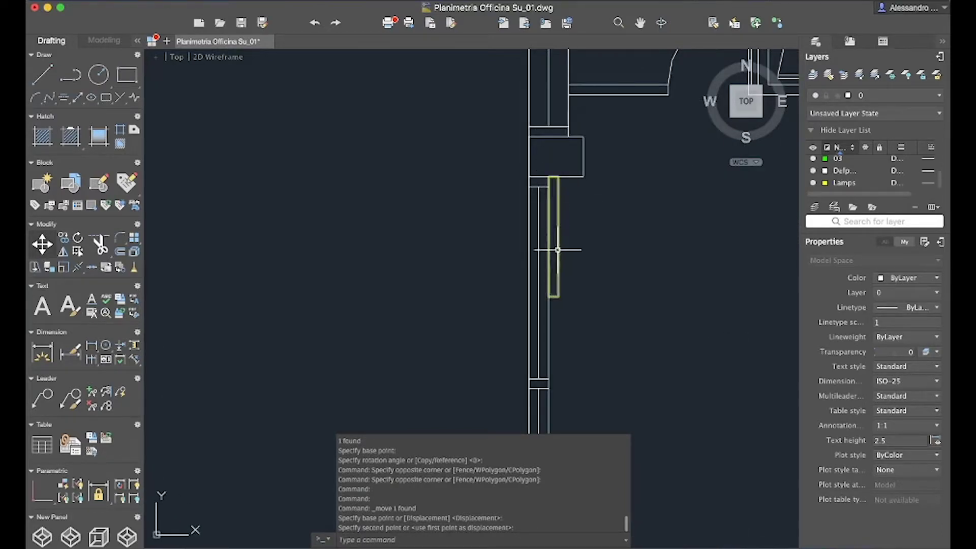
{"action": "left_click", "coordinate": [43, 245]}
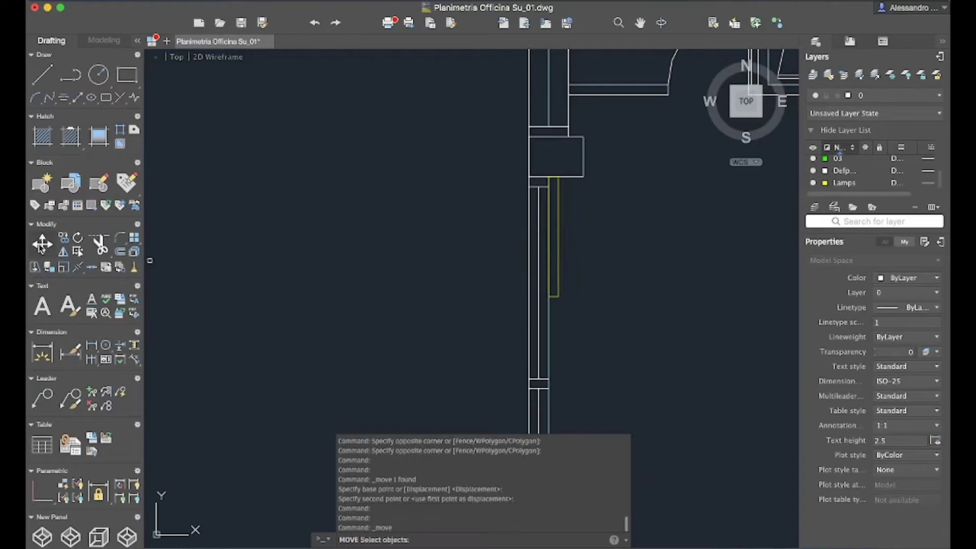
{"action": "left_click", "coordinate": [559, 280]}
{"action": "key", "text": "Return"}
{"action": "left_click", "coordinate": [549, 297]}
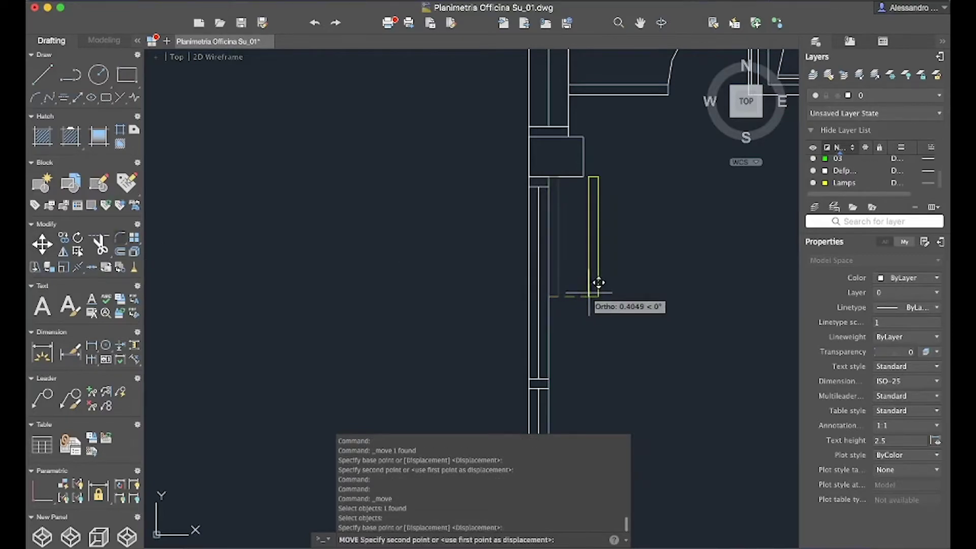
{"action": "type", "text": "0.5"}
{"action": "key", "text": "Return"}
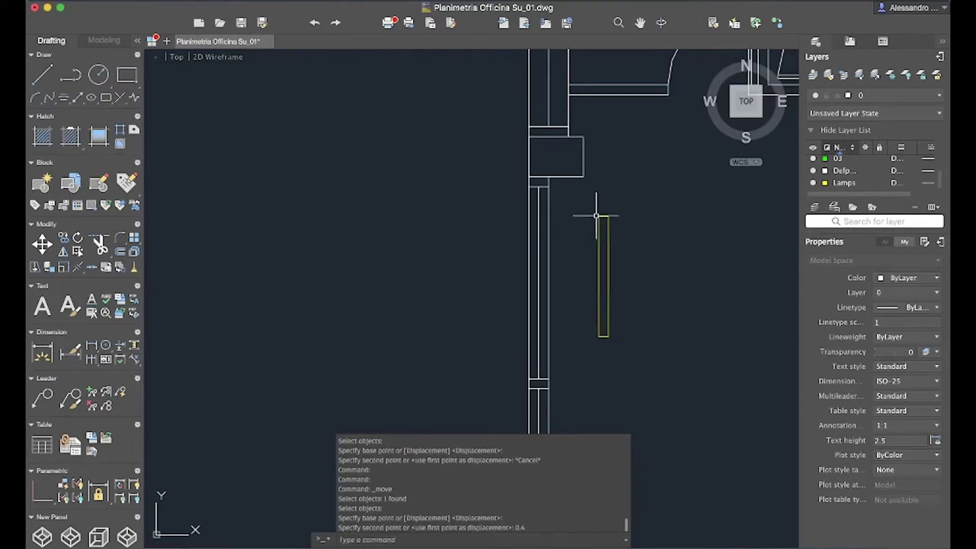
{"action": "scroll", "coordinate": [585, 212], "scroll_direction": "down", "scroll_amount": 5}
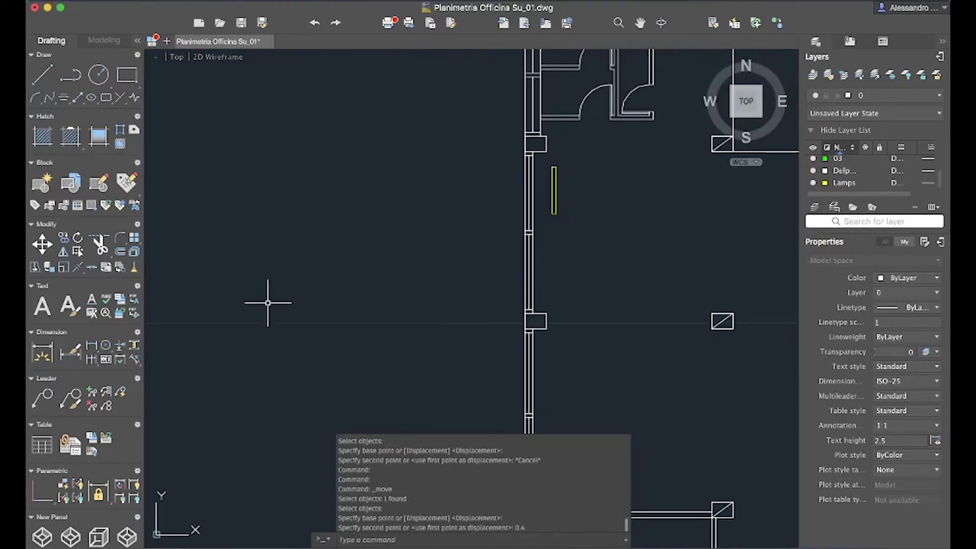
Mirror the lamp across the window's middle mullion and mirror the pair about the pillar's centre into the bay below, keeping the originals.
{"action": "left_click", "coordinate": [63, 251]}
{"action": "scroll", "coordinate": [610, 203], "scroll_direction": "down", "scroll_amount": 5}
{"action": "scroll", "coordinate": [594, 208], "scroll_direction": "up", "scroll_amount": 10}
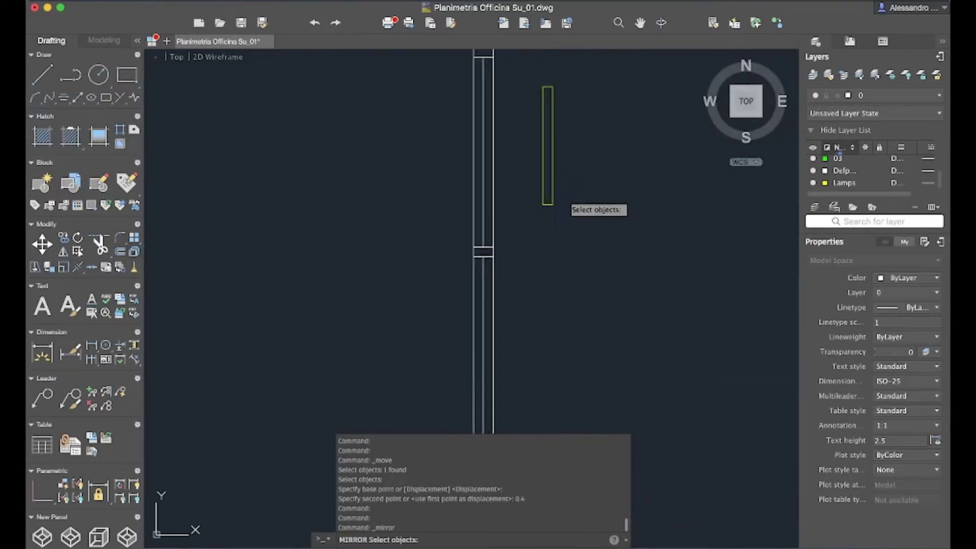
{"action": "left_click", "coordinate": [545, 197]}
{"action": "key", "text": "Return"}
{"action": "left_click", "coordinate": [450, 287]}
{"action": "left_click", "coordinate": [584, 289]}
{"action": "right_click", "coordinate": [585, 290]}
{"action": "left_click", "coordinate": [599, 295]}
{"action": "scroll", "coordinate": [600, 257], "scroll_direction": "down", "scroll_amount": 4}
{"action": "scroll", "coordinate": [600, 257], "scroll_direction": "down", "scroll_amount": 4}
{"action": "scroll", "coordinate": [611, 269], "scroll_direction": "up", "scroll_amount": 4}
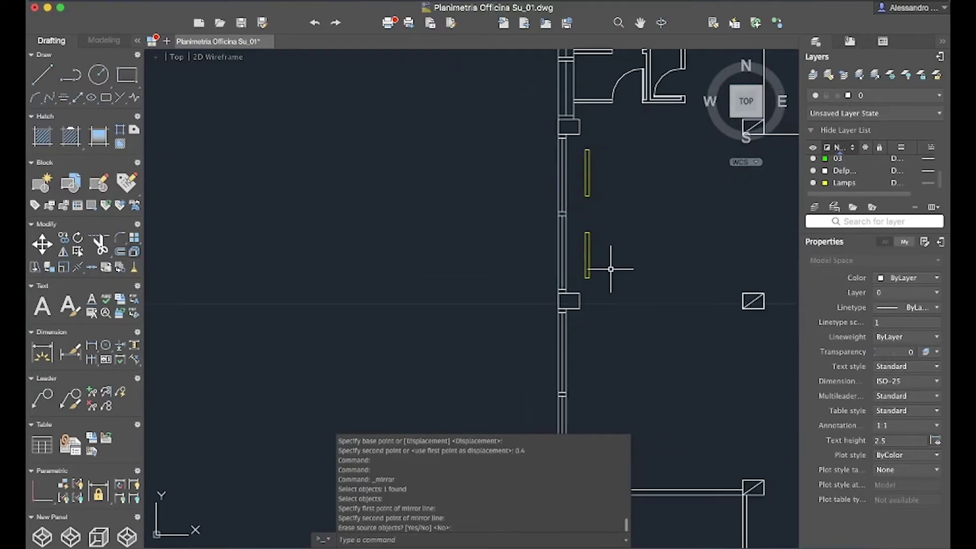
{"action": "left_click_drag", "start_coordinate": [615, 269], "coordinate": [616, 228]}
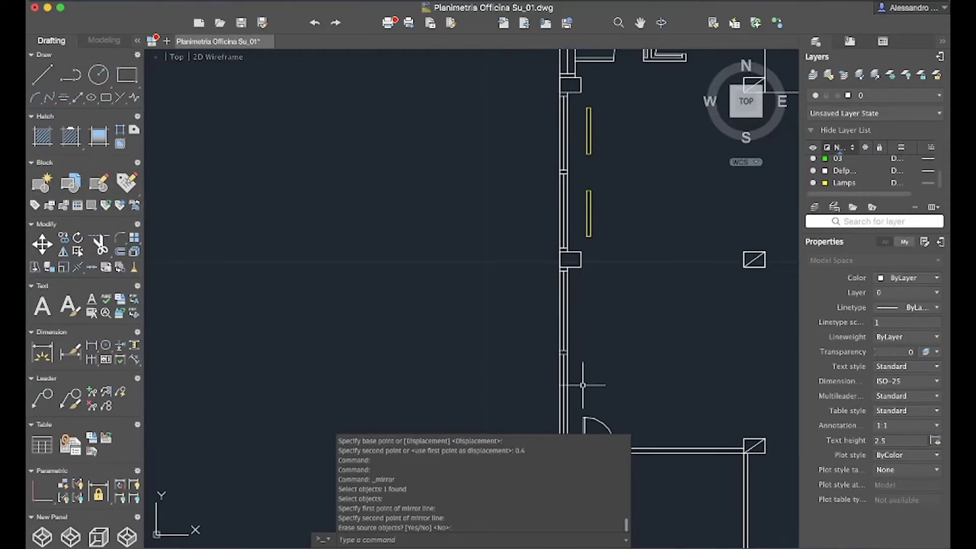
{"action": "scroll", "coordinate": [234, 191], "scroll_direction": "down", "scroll_amount": 3}
Draw a horizontal helper line across the hall from the upper window's mullion to the opposite wall.
{"action": "left_click", "coordinate": [42, 74]}
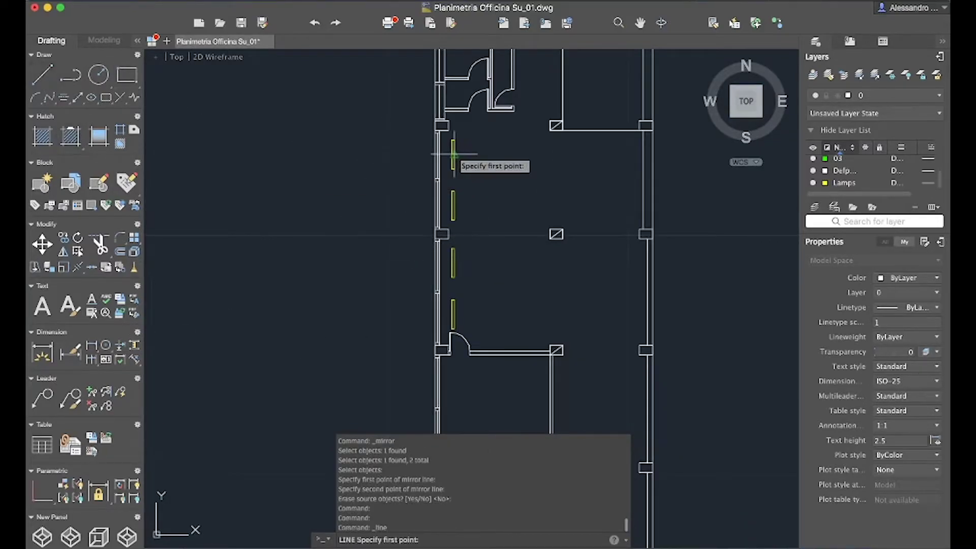
{"action": "scroll", "coordinate": [454, 154], "scroll_direction": "up", "scroll_amount": 4}
{"action": "left_click", "coordinate": [404, 129]}
{"action": "scroll", "coordinate": [552, 161], "scroll_direction": "down", "scroll_amount": 3}
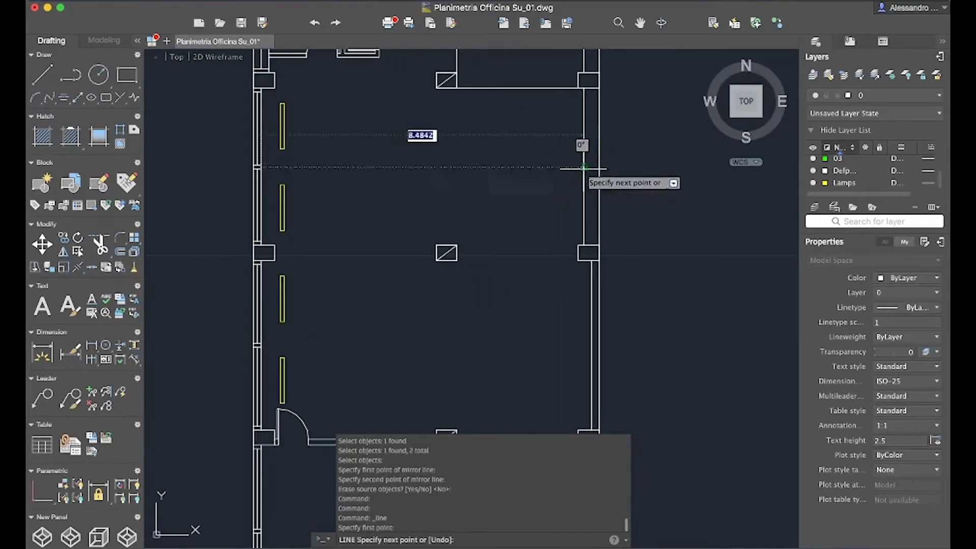
{"action": "key", "text": "Escape"}
{"action": "scroll", "coordinate": [545, 265], "scroll_direction": "down", "scroll_amount": 3}
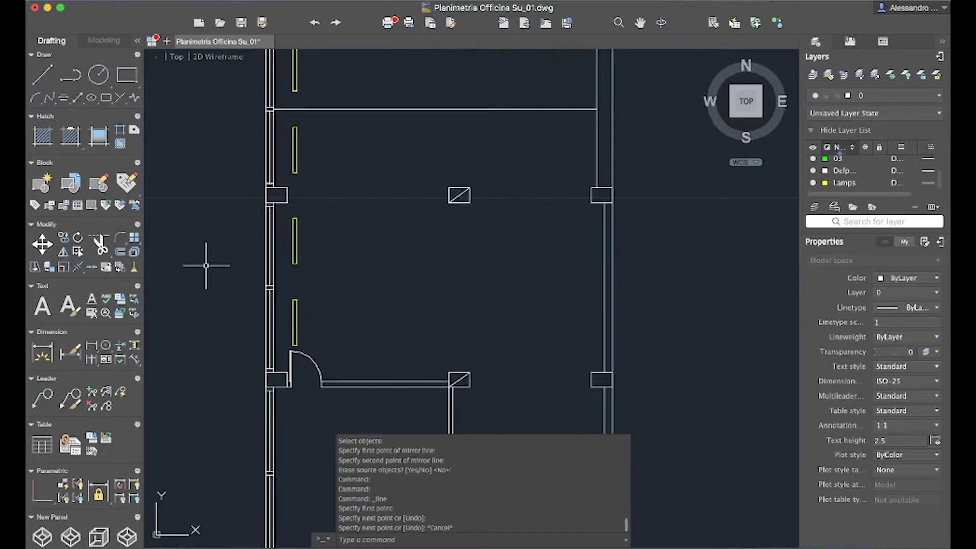
Mirror the four west-side lamps about a vertical axis through the helper line's midpoint, keeping the originals.
{"action": "left_click", "coordinate": [60, 249]}
{"action": "left_click", "coordinate": [337, 330]}
{"action": "left_click", "coordinate": [284, 127]}
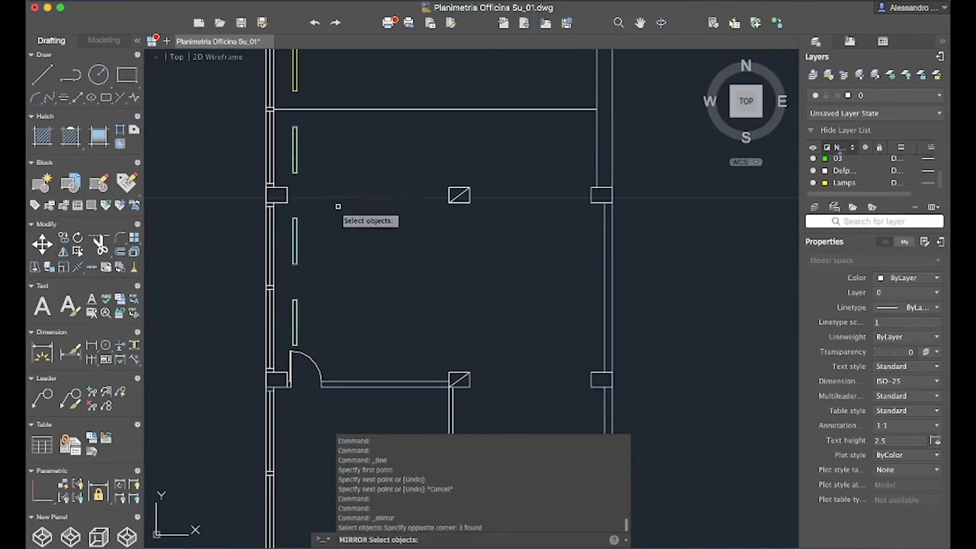
{"action": "scroll", "coordinate": [338, 208], "scroll_direction": "up", "scroll_amount": 3}
{"action": "left_click", "coordinate": [287, 159]}
{"action": "key", "text": "Return"}
{"action": "left_click", "coordinate": [427, 179]}
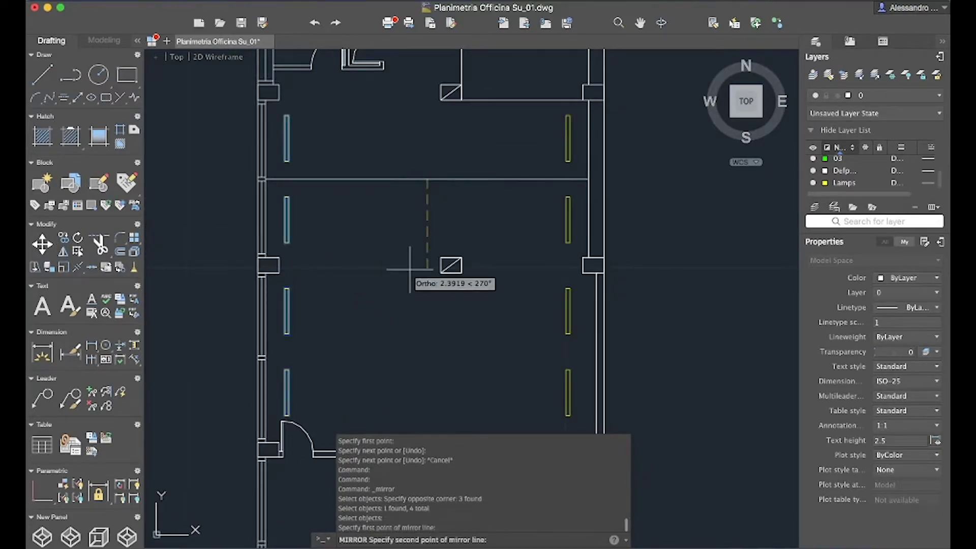
{"action": "left_click", "coordinate": [410, 270]}
{"action": "key", "text": "Return"}
Draw a short vertical helper line joining the two uppermost lamps along the west wall.
{"action": "left_click", "coordinate": [402, 179]}
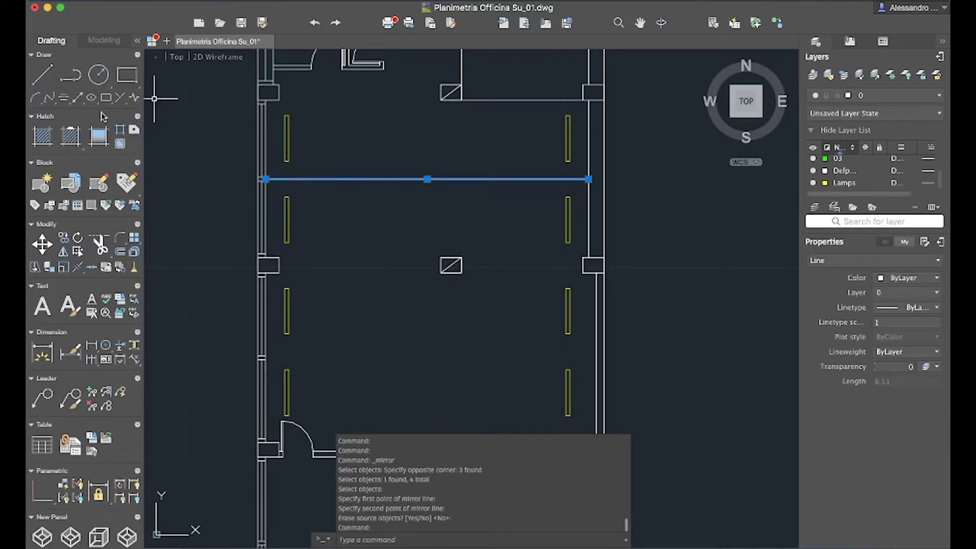
{"action": "left_click", "coordinate": [44, 77]}
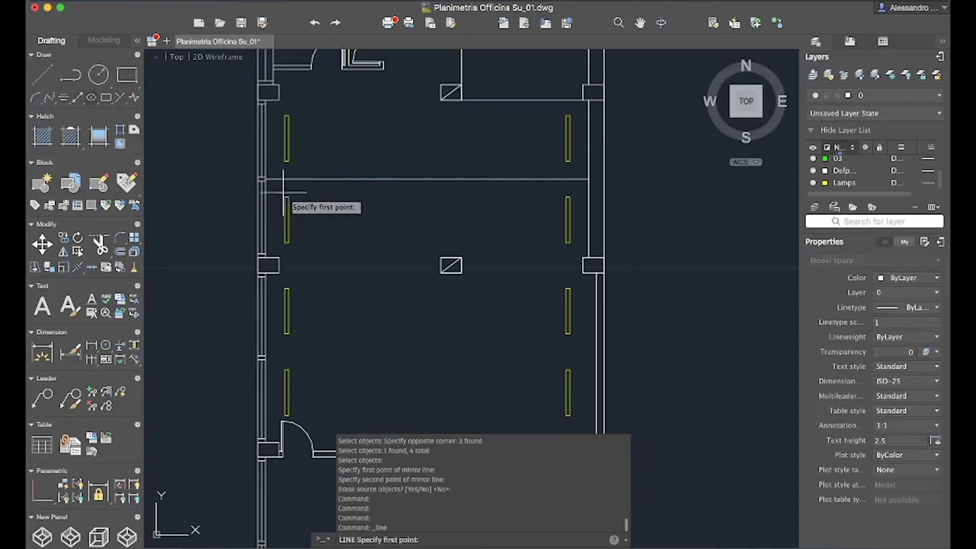
{"action": "scroll", "coordinate": [282, 202], "scroll_direction": "up", "scroll_amount": 5}
{"action": "left_click", "coordinate": [275, 221]}
{"action": "scroll", "coordinate": [395, 218], "scroll_direction": "down", "scroll_amount": 3}
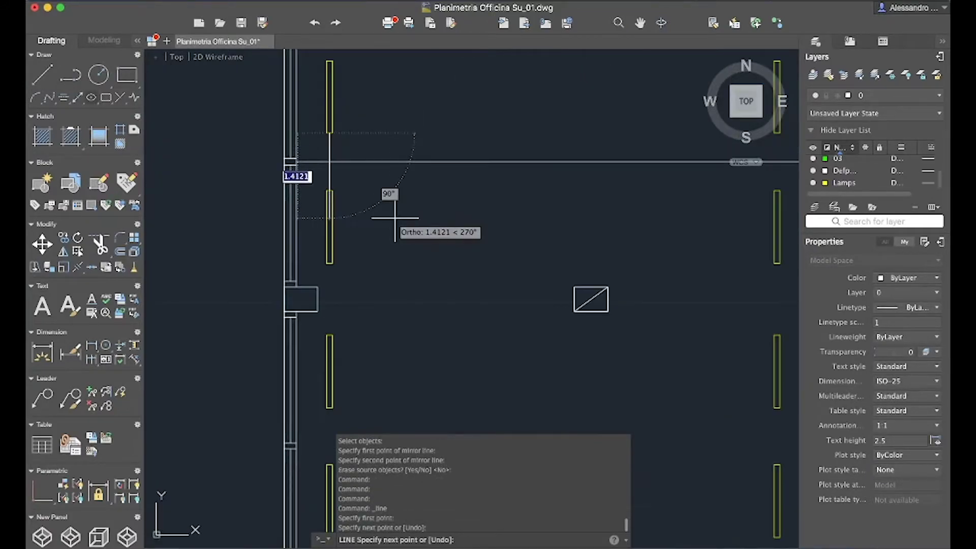
{"action": "key", "text": "Escape"}
{"action": "scroll", "coordinate": [395, 217], "scroll_direction": "down", "scroll_amount": 5}
{"action": "scroll", "coordinate": [387, 220], "scroll_direction": "up", "scroll_amount": 3}
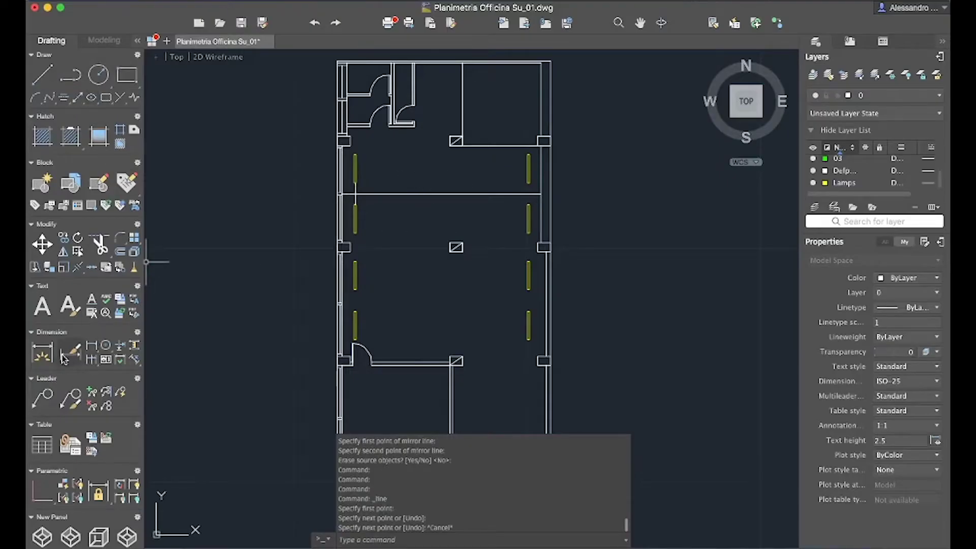
Copy the four west-side lamps to the middle of the hall, from the helper lines' crossing to the horizontal line's midpoint.
{"action": "left_click", "coordinate": [63, 237]}
{"action": "left_click", "coordinate": [378, 314]}
{"action": "left_click", "coordinate": [350, 212]}
{"action": "left_click", "coordinate": [355, 164]}
{"action": "scroll", "coordinate": [366, 196], "scroll_direction": "up", "scroll_amount": 4}
{"action": "key", "text": "Return"}
{"action": "left_click", "coordinate": [336, 192]}
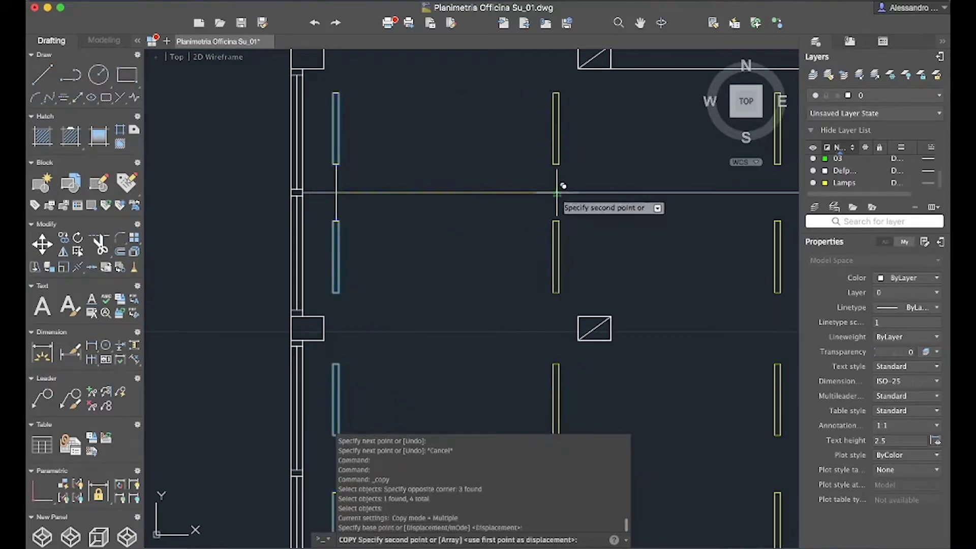
{"action": "scroll", "coordinate": [560, 192], "scroll_direction": "down", "scroll_amount": 4}
{"action": "key", "text": "Escape"}
Erase the horizontal and vertical helper lines from the hall.
{"action": "left_click", "coordinate": [528, 229]}
{"action": "left_click", "coordinate": [512, 211]}
{"action": "scroll", "coordinate": [505, 208], "scroll_direction": "up", "scroll_amount": 5}
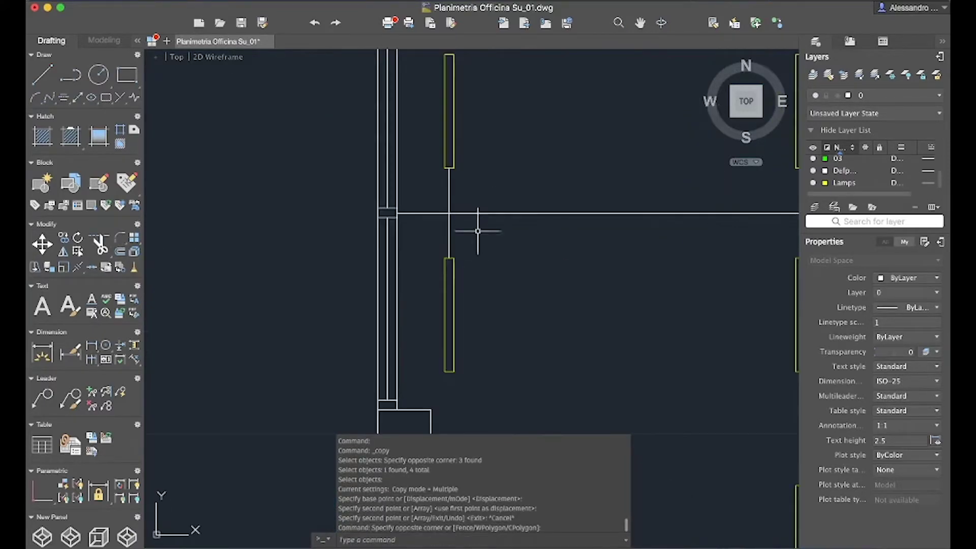
{"action": "left_click", "coordinate": [472, 223]}
{"action": "left_click", "coordinate": [444, 201]}
{"action": "key", "text": "Delete"}
{"action": "scroll", "coordinate": [632, 278], "scroll_direction": "down", "scroll_amount": 4}
{"action": "scroll", "coordinate": [508, 201], "scroll_direction": "up", "scroll_amount": 4}
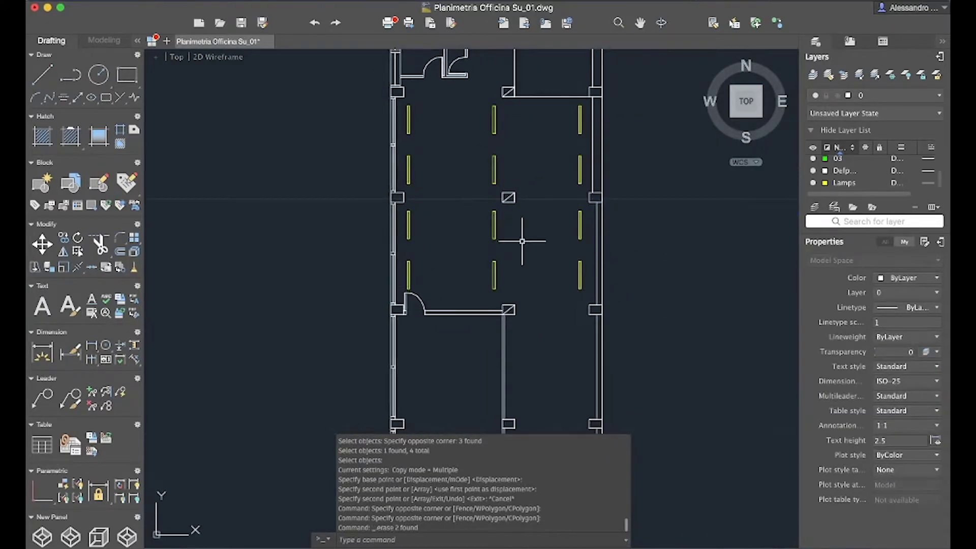
Copy lamps from the east column down into the entrance corridor and draw a helper line between the corridor's two facing pillars.
{"action": "left_click_drag", "start_coordinate": [545, 295], "coordinate": [522, 268]}
{"action": "mouse_move", "coordinate": [544, 314]}
{"action": "left_mouse_down"}
{"action": "mouse_move", "coordinate": [526, 259]}
{"action": "mouse_move", "coordinate": [509, 304]}
{"action": "left_mouse_up"}
{"action": "left_click", "coordinate": [42, 75]}
{"action": "left_click_drag", "start_coordinate": [522, 339], "coordinate": [441, 266]}
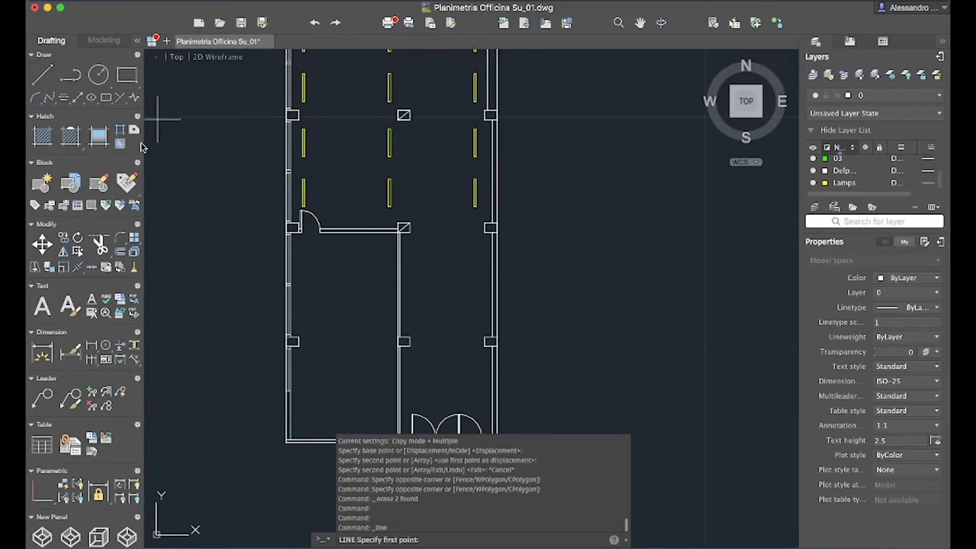
{"action": "left_click", "coordinate": [64, 238]}
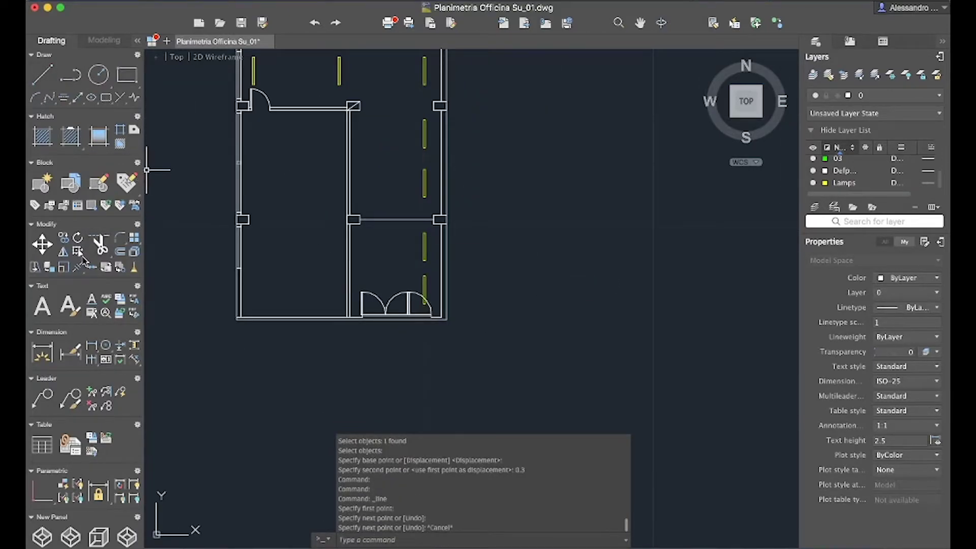
Mirror the four corridor lamps about a vertical axis through the corridor helper line's midpoint, keeping the originals.
{"action": "left_click", "coordinate": [63, 252]}
{"action": "left_click", "coordinate": [432, 279]}
{"action": "left_click", "coordinate": [409, 248]}
{"action": "left_click", "coordinate": [434, 194]}
{"action": "left_click", "coordinate": [406, 133]}
{"action": "key", "text": "Return"}
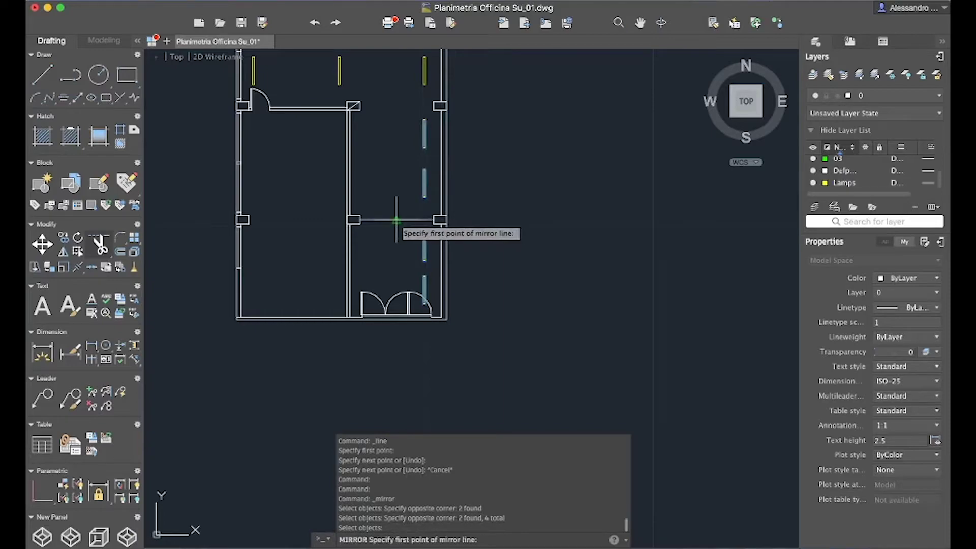
{"action": "left_click", "coordinate": [397, 219]}
{"action": "left_click", "coordinate": [396, 257]}
{"action": "key", "text": "Return"}
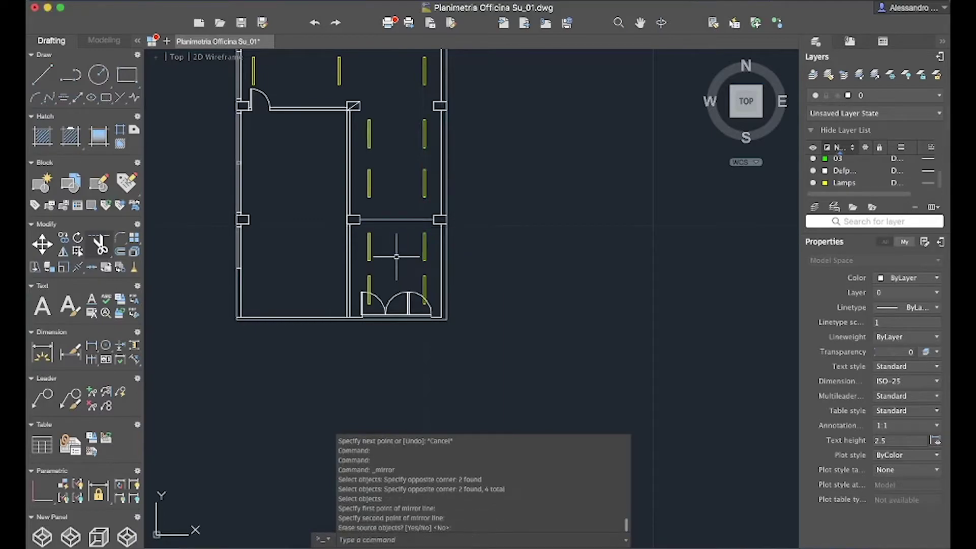
{"action": "scroll", "coordinate": [408, 222], "scroll_direction": "up", "scroll_amount": 5}
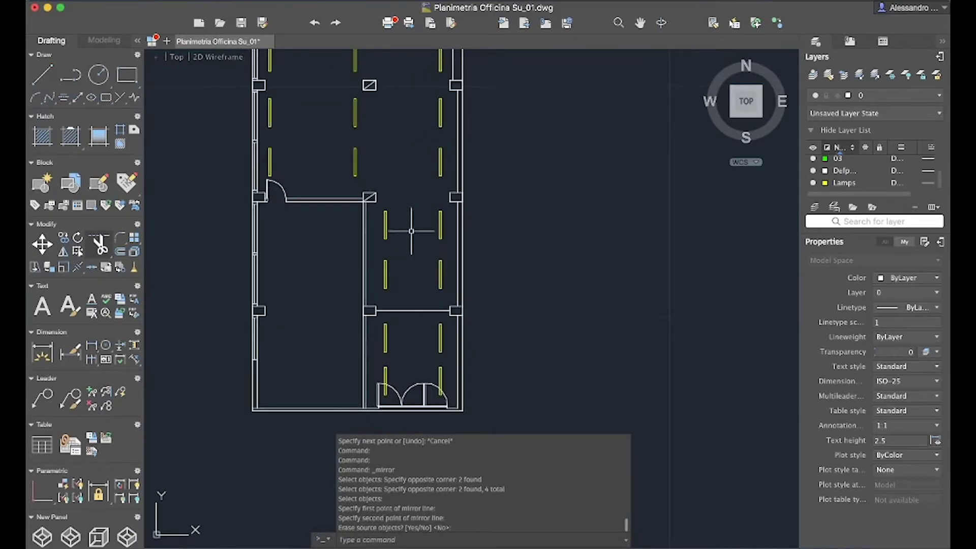
Draw a slanted line from the top of the west column's second lamp to the bottom of the middle column's first lamp.
{"action": "scroll", "coordinate": [411, 232], "scroll_direction": "down", "scroll_amount": 3}
{"action": "key", "text": "l"}
{"action": "key", "text": "Return"}
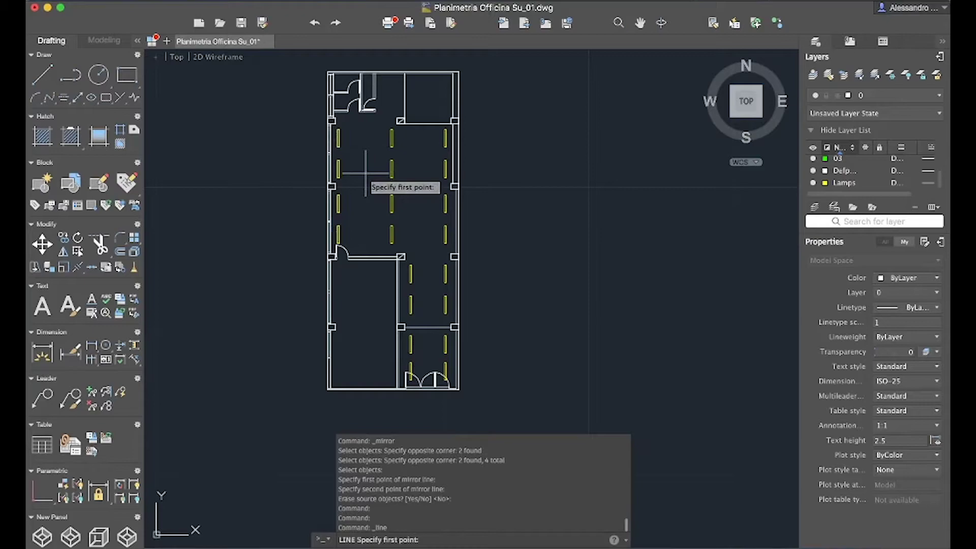
{"action": "scroll", "coordinate": [362, 172], "scroll_direction": "up", "scroll_amount": 6}
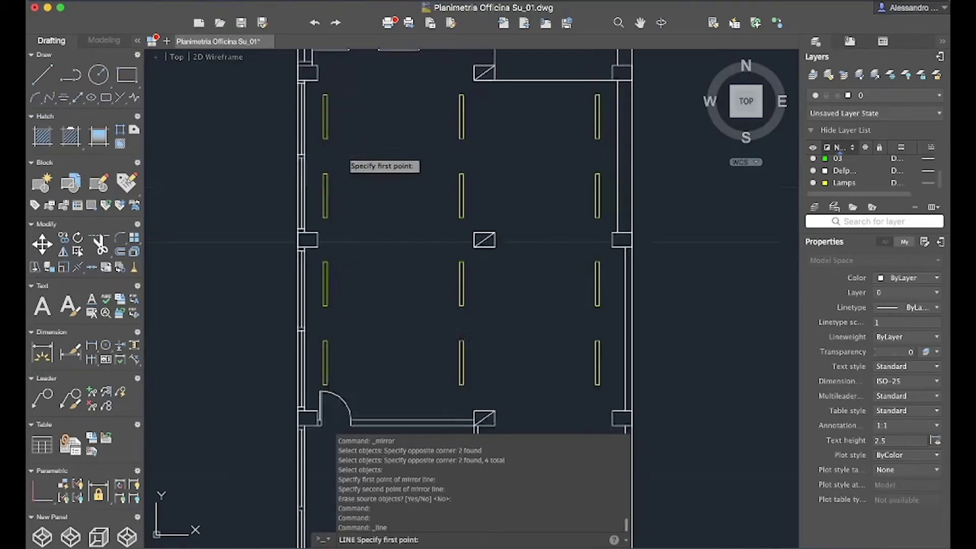
{"action": "left_click", "coordinate": [315, 187]}
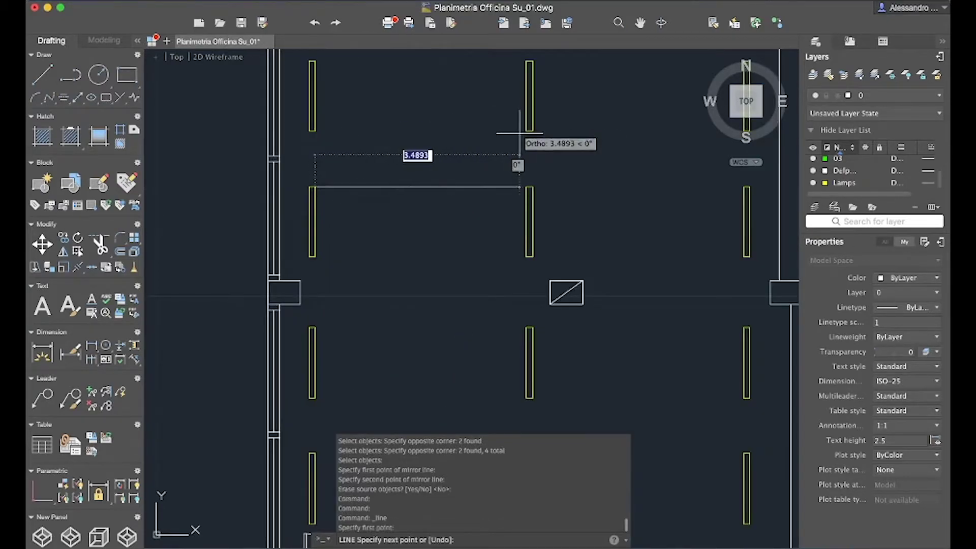
{"action": "key", "text": "Escape"}
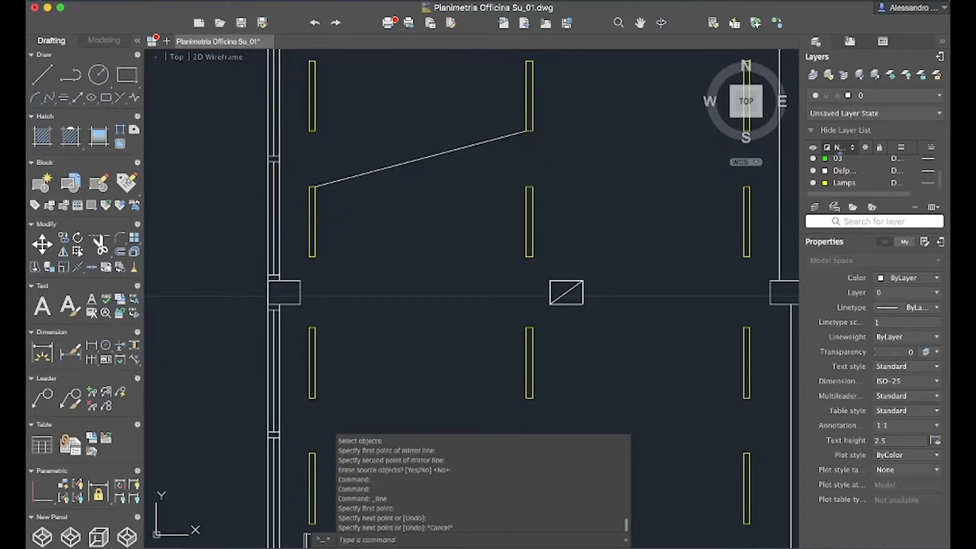
Draw a matching slanted line from the bottom of the middle column's first lamp to the top of the east column's second lamp.
{"action": "right_click", "coordinate": [546, 145]}
{"action": "left_click", "coordinate": [552, 146]}
{"action": "left_click", "coordinate": [533, 132]}
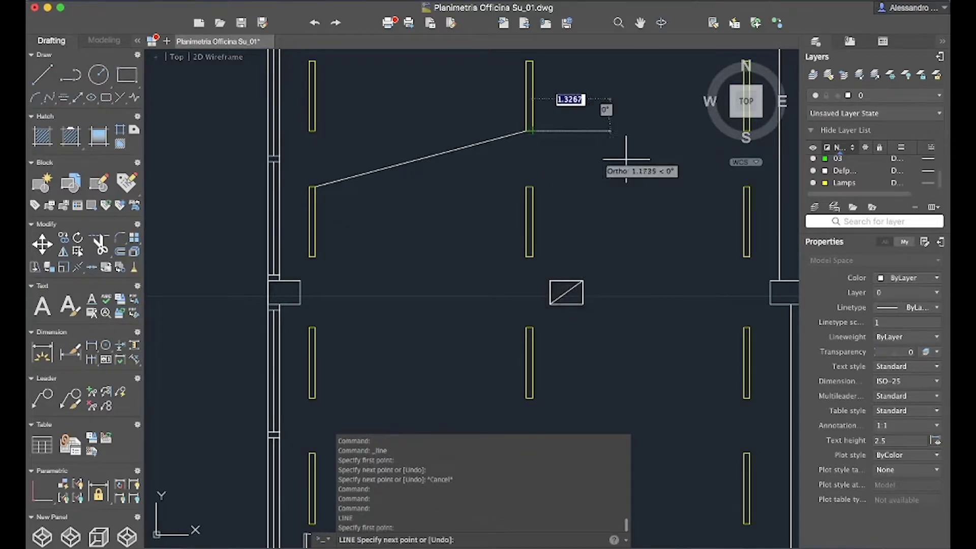
{"action": "left_click", "coordinate": [741, 185]}
{"action": "scroll", "coordinate": [544, 153], "scroll_direction": "right", "scroll_amount": 5}
{"action": "scroll", "coordinate": [544, 153], "scroll_direction": "down", "scroll_amount": 2}
{"action": "key", "text": "Escape"}
{"action": "scroll", "coordinate": [504, 212], "scroll_direction": "left", "scroll_amount": 3}
{"action": "scroll", "coordinate": [504, 212], "scroll_direction": "down", "scroll_amount": 2}
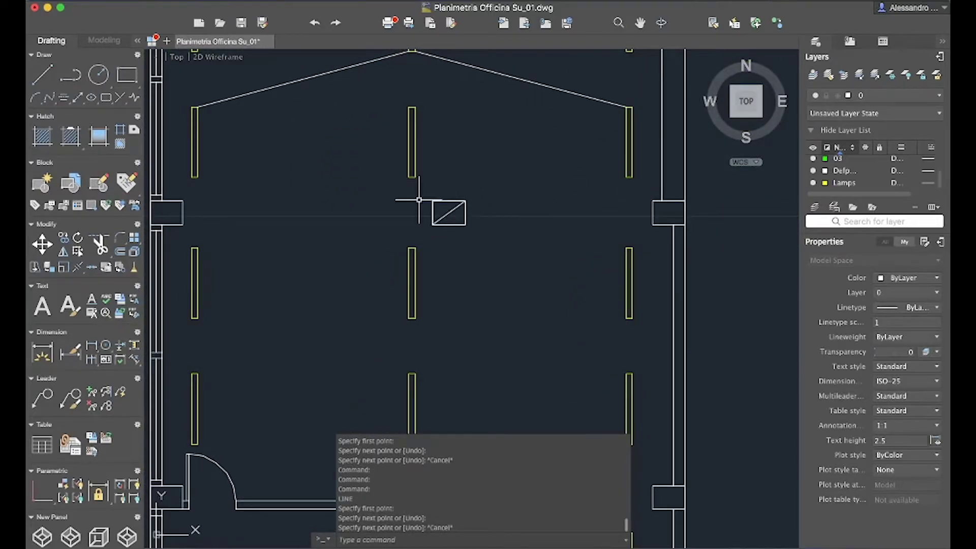
Draw a slanted line from the top of the west column's fourth lamp to the bottom of the middle column's third lamp.
{"action": "scroll", "coordinate": [407, 199], "scroll_direction": "up", "scroll_amount": 3}
{"action": "scroll", "coordinate": [406, 199], "scroll_direction": "left", "scroll_amount": 2}
{"action": "key", "text": "Return"}
{"action": "left_click", "coordinate": [223, 422]}
{"action": "left_click", "coordinate": [434, 367]}
{"action": "key", "text": "Escape"}
Draw a slanted line from the bottom of the middle column's third lamp to the top of the east column's fourth lamp.
{"action": "key", "text": "Return"}
{"action": "left_click", "coordinate": [436, 367]}
{"action": "left_click", "coordinate": [654, 423]}
{"action": "scroll", "coordinate": [490, 301], "scroll_direction": "down", "scroll_amount": 5}
{"action": "scroll", "coordinate": [490, 300], "scroll_direction": "right", "scroll_amount": 3}
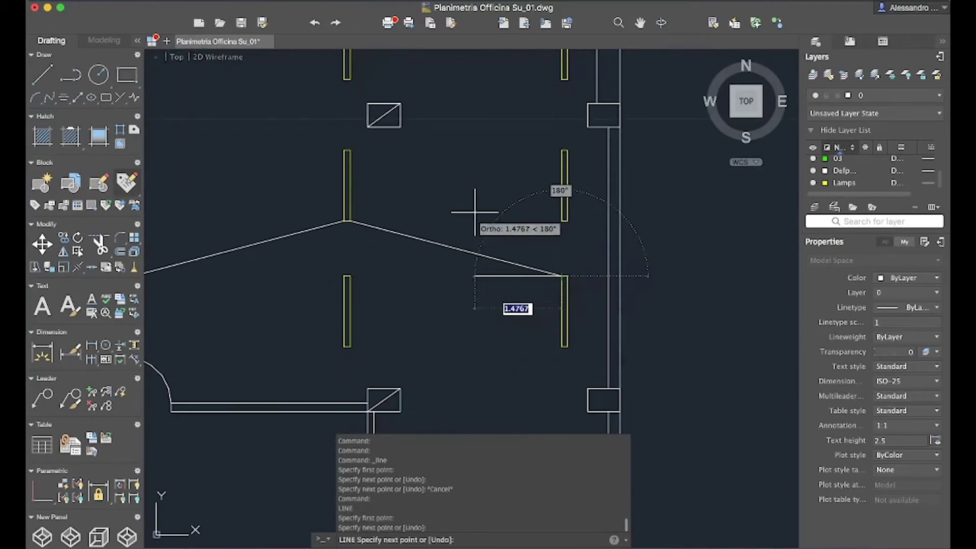
{"action": "key", "text": "Escape"}
{"action": "scroll", "coordinate": [355, 148], "scroll_direction": "down", "scroll_amount": 4}
{"action": "scroll", "coordinate": [414, 282], "scroll_direction": "up", "scroll_amount": 6}
{"action": "scroll", "coordinate": [414, 282], "scroll_direction": "left", "scroll_amount": 5}
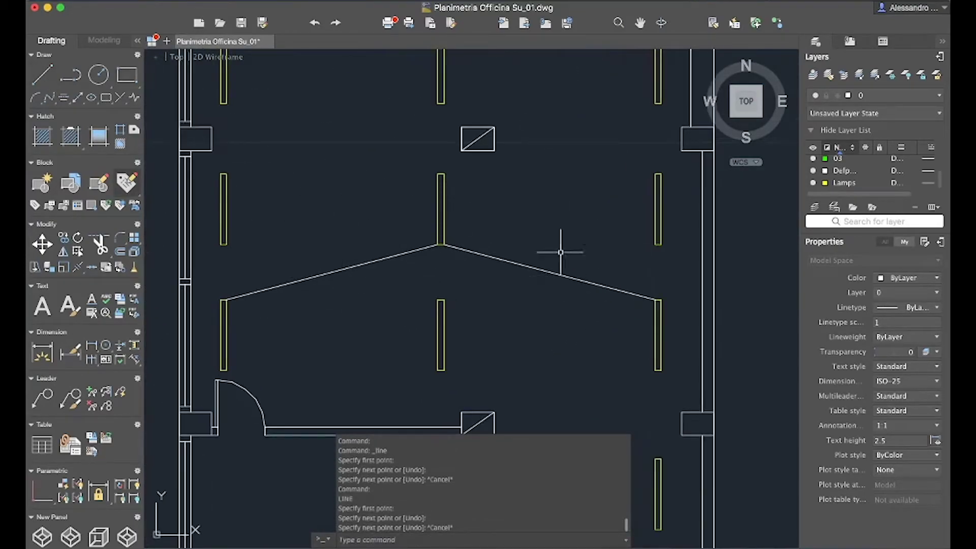
Draw a slanted line in the upper corridor bay from the top of the second west lamp to the bottom of the first east lamp.
{"action": "scroll", "coordinate": [560, 284], "scroll_direction": "down", "scroll_amount": 4}
{"action": "scroll", "coordinate": [595, 332], "scroll_direction": "right", "scroll_amount": 5}
{"action": "key", "text": "Return"}
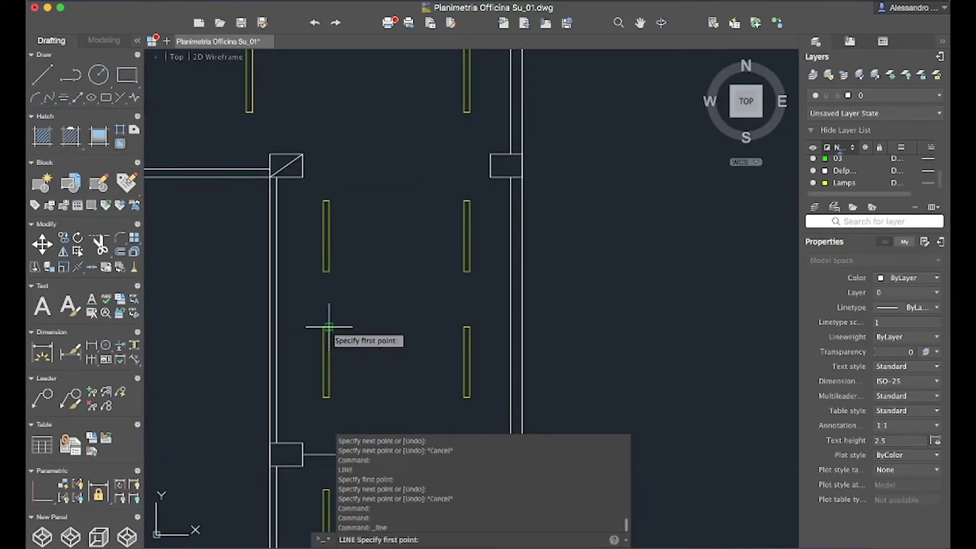
{"action": "left_click", "coordinate": [329, 327]}
{"action": "left_click", "coordinate": [467, 272]}
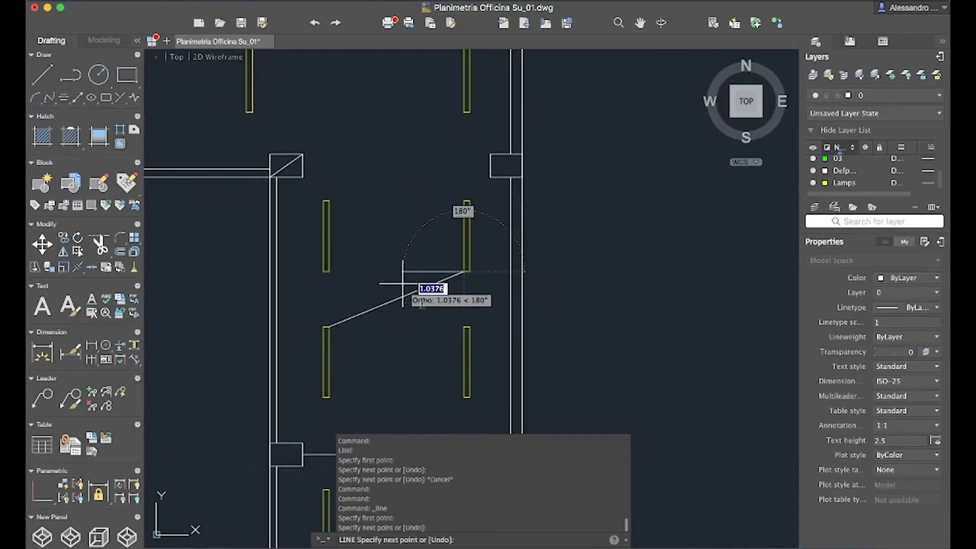
{"action": "scroll", "coordinate": [403, 305], "scroll_direction": "down", "scroll_amount": 2}
{"action": "scroll", "coordinate": [385, 356], "scroll_direction": "down", "scroll_amount": 4}
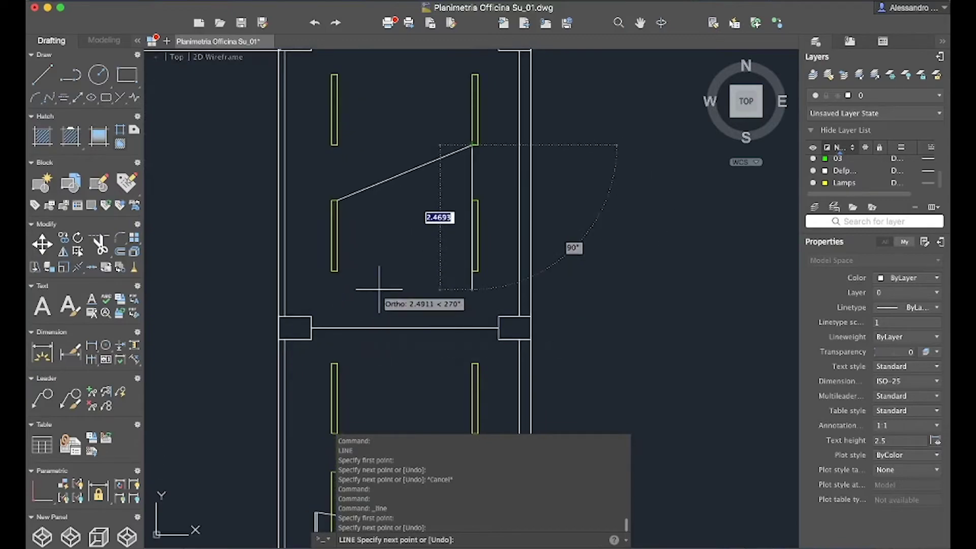
{"action": "key", "text": "Return"}
Draw a slanted line in the lower corridor bay from the top of its second west lamp to the bottom of its first east lamp.
{"action": "scroll", "coordinate": [359, 305], "scroll_direction": "down", "scroll_amount": 3}
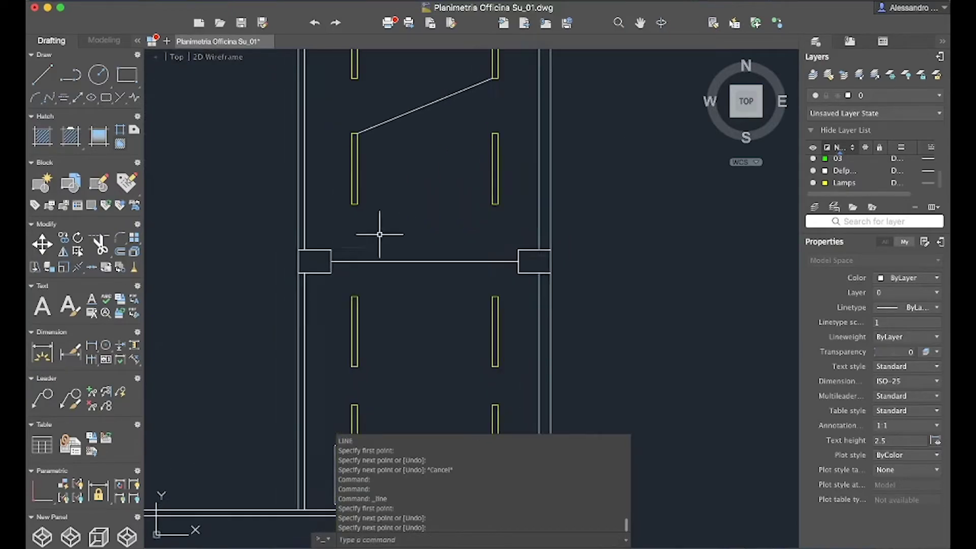
{"action": "key", "text": "Return"}
{"action": "left_click", "coordinate": [355, 405]}
{"action": "left_click", "coordinate": [492, 366]}
{"action": "key", "text": "Escape"}
{"action": "scroll", "coordinate": [435, 344], "scroll_direction": "down", "scroll_amount": 5}
{"action": "scroll", "coordinate": [392, 207], "scroll_direction": "up", "scroll_amount": 3}
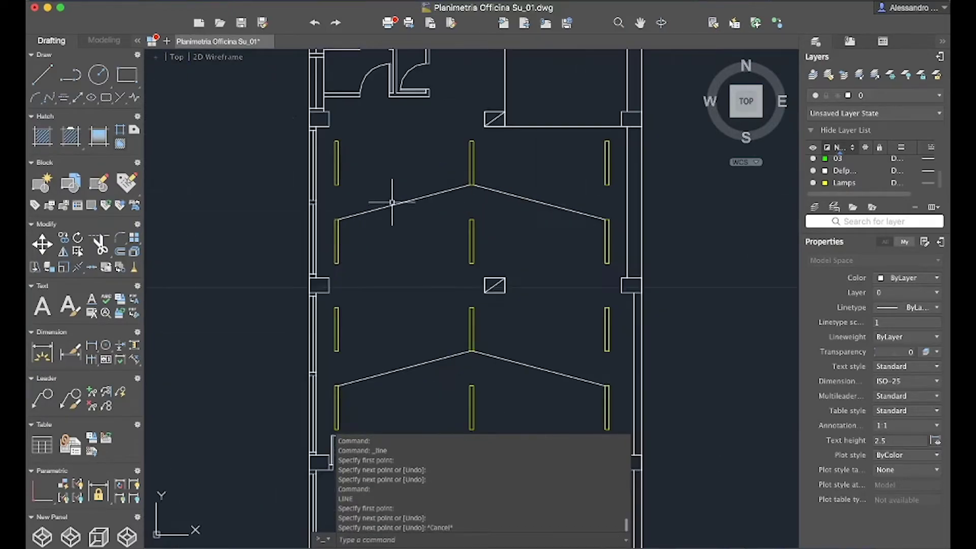
Draw a 0.2 by 0.2 square between the west and middle lamp columns in the upper workshop bay.
{"action": "left_click", "coordinate": [126, 75]}
{"action": "left_click", "coordinate": [384, 170]}
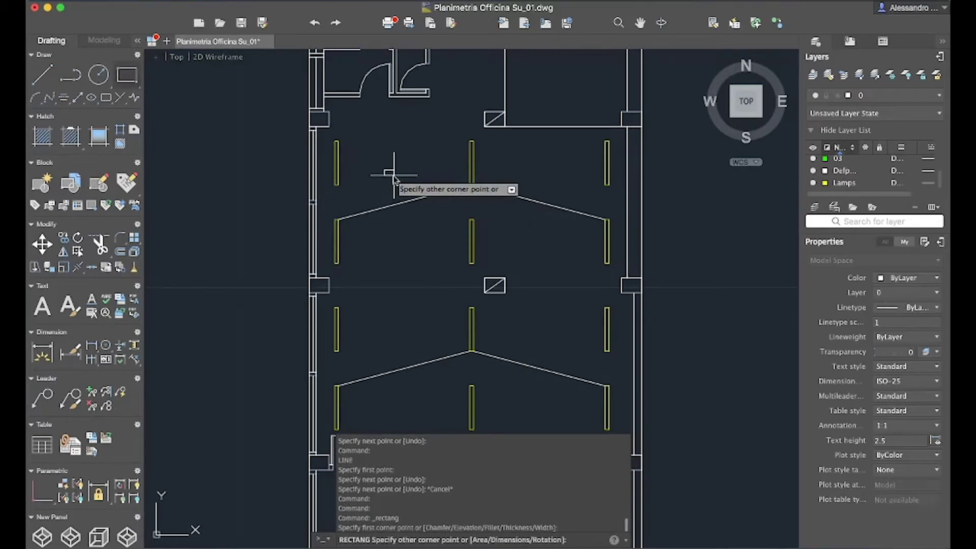
{"action": "type", "text": "d"}
{"action": "key", "text": "Return"}
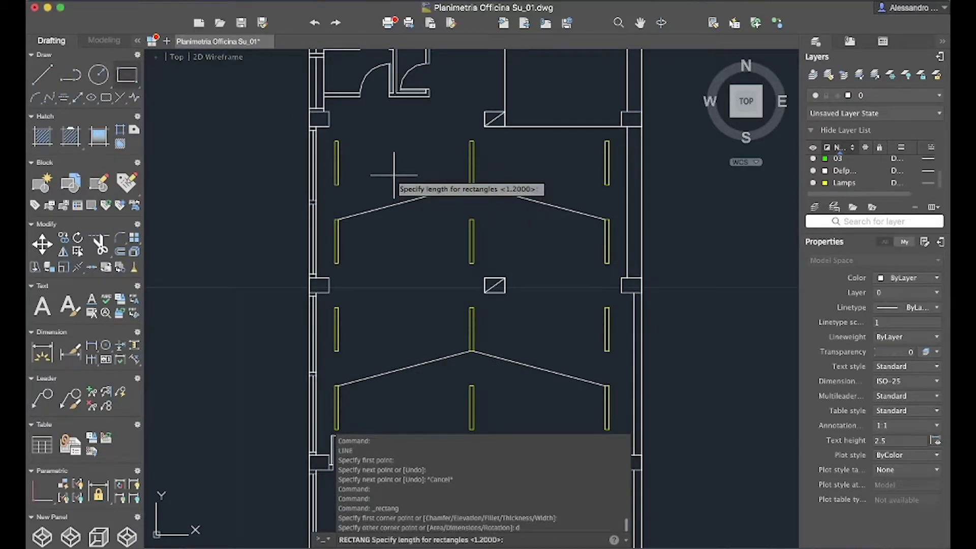
{"action": "type", "text": "0.2"}
{"action": "key", "text": "Return"}
{"action": "type", "text": "0"}
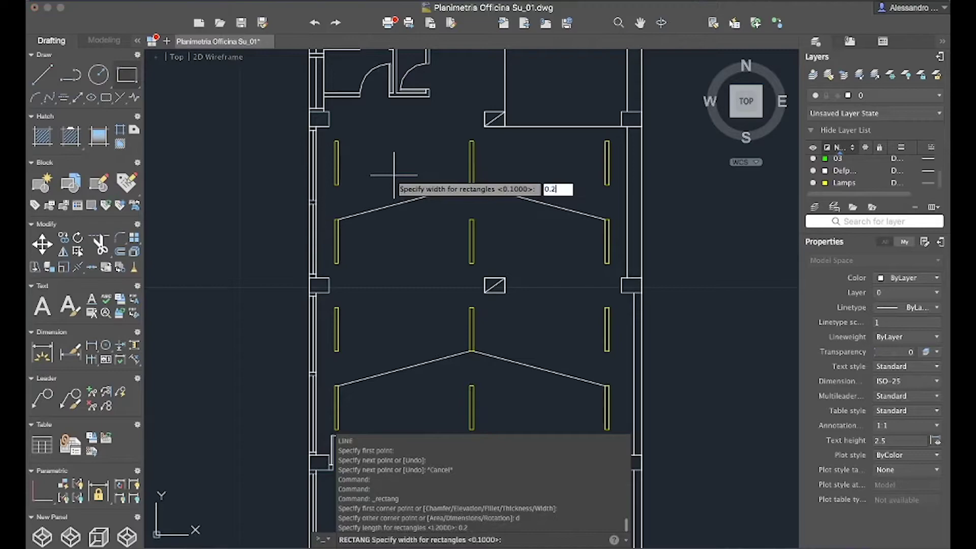
{"action": "key", "text": "Return"}
{"action": "left_click", "coordinate": [389, 174]}
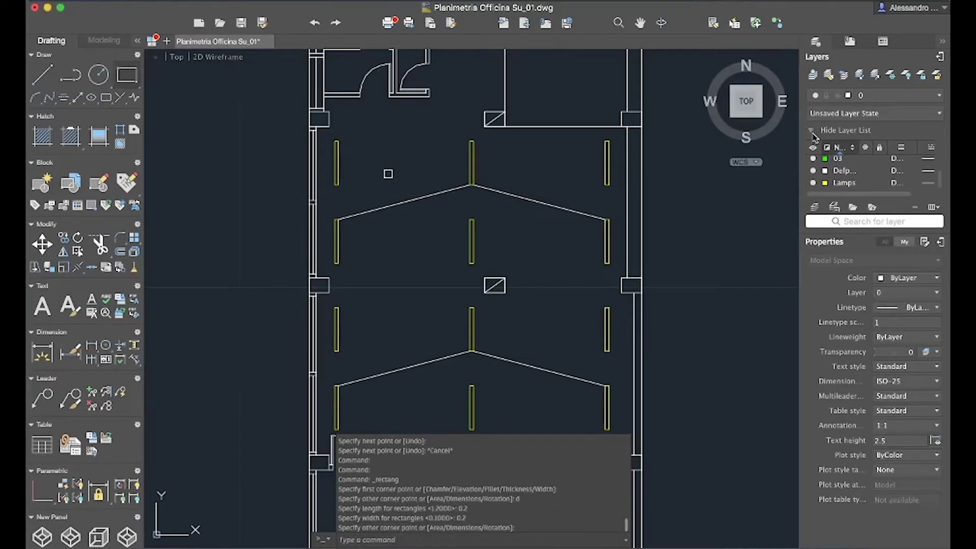
Put the new square on the Lamps layer and draw a diagonal helper line between its opposite corners.
{"action": "left_click", "coordinate": [389, 173]}
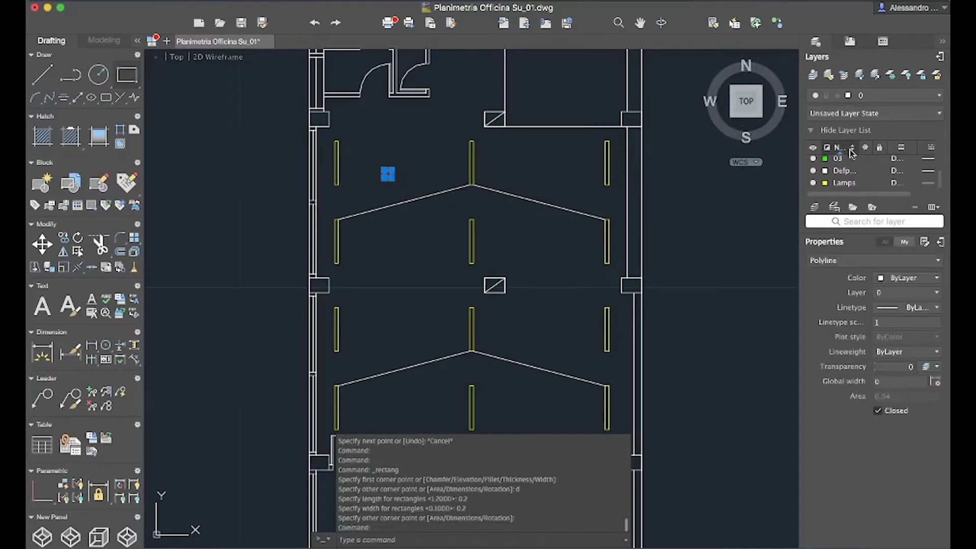
{"action": "left_click", "coordinate": [878, 95]}
{"action": "left_click", "coordinate": [854, 193]}
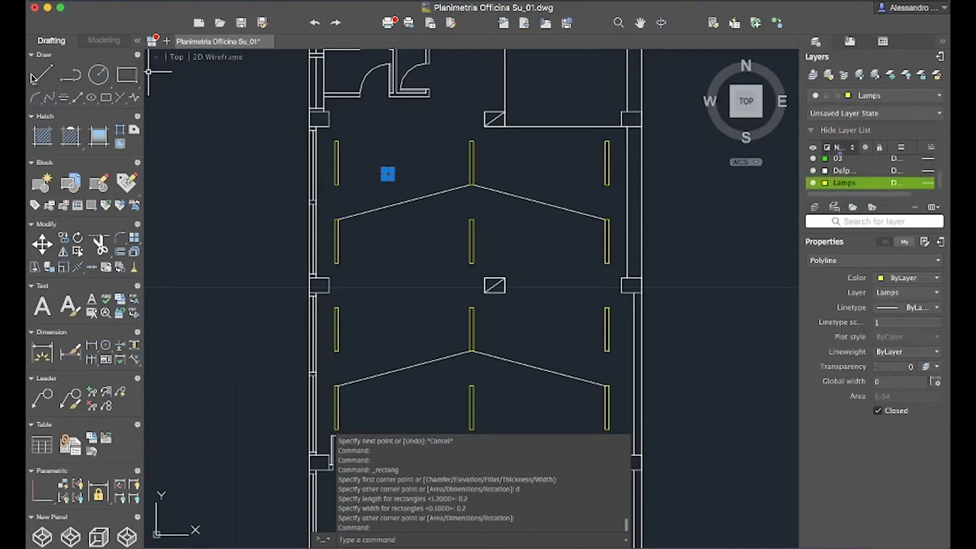
{"action": "left_click", "coordinate": [42, 75]}
{"action": "scroll", "coordinate": [399, 220], "scroll_direction": "up", "scroll_amount": 5}
{"action": "left_click", "coordinate": [398, 224]}
{"action": "left_click", "coordinate": [430, 195]}
{"action": "key", "text": "Escape"}
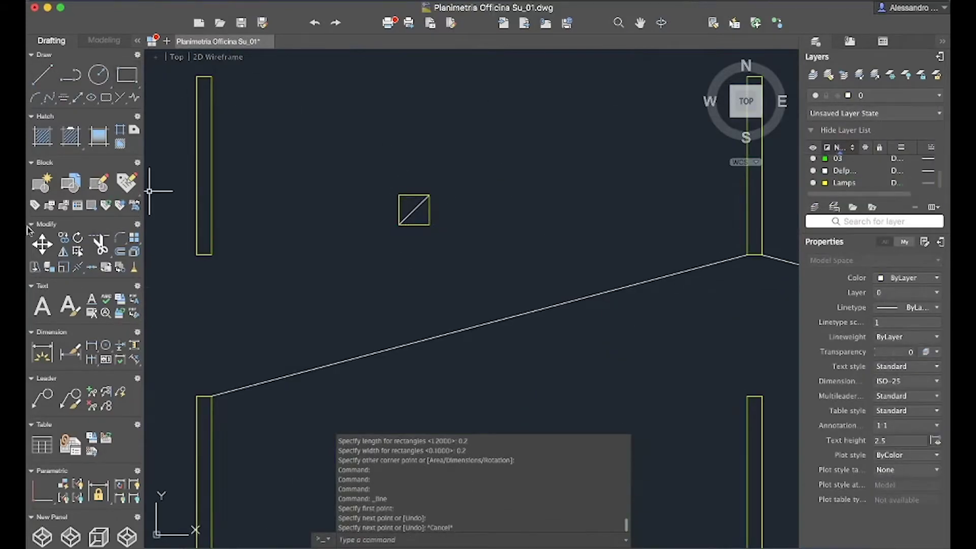
Move the square by its centre onto the midpoint of the slanted line between the west and middle columns in the upper bay.
{"action": "left_click", "coordinate": [42, 244]}
{"action": "left_click", "coordinate": [399, 213]}
{"action": "key", "text": "Return"}
{"action": "left_click", "coordinate": [414, 210]}
{"action": "left_click", "coordinate": [480, 325]}
{"action": "scroll", "coordinate": [406, 175], "scroll_direction": "down", "scroll_amount": 4}
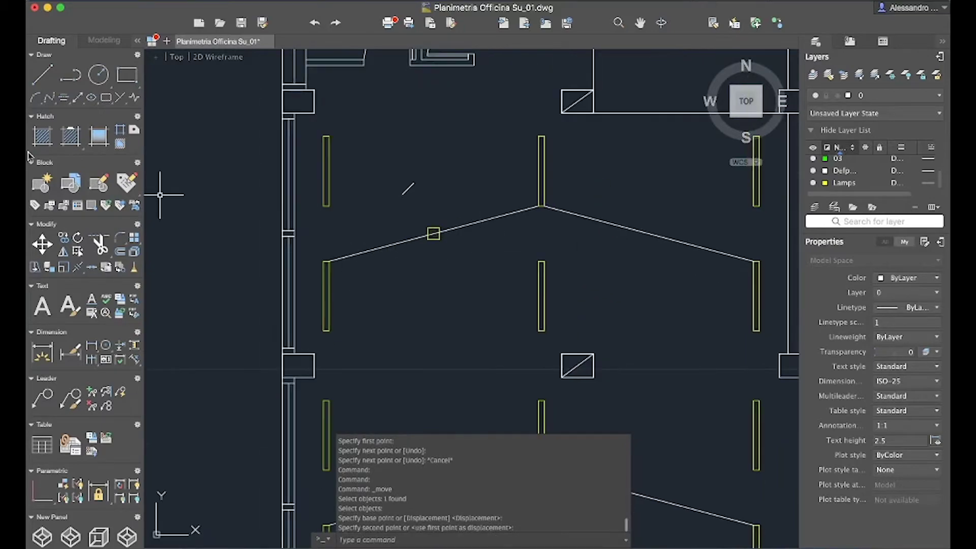
Copy the square by its centre to the midpoints of the other three slanted lines in the two workshop bays.
{"action": "left_click", "coordinate": [63, 237]}
{"action": "left_click", "coordinate": [434, 233]}
{"action": "key", "text": "Return"}
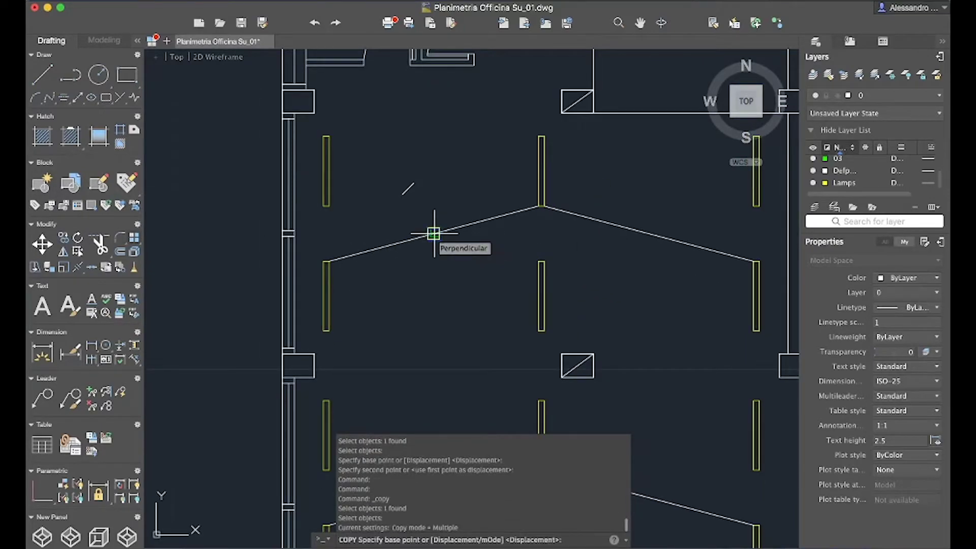
{"action": "left_click", "coordinate": [434, 234]}
{"action": "left_click", "coordinate": [648, 233]}
{"action": "scroll", "coordinate": [654, 231], "scroll_direction": "down", "scroll_amount": 5}
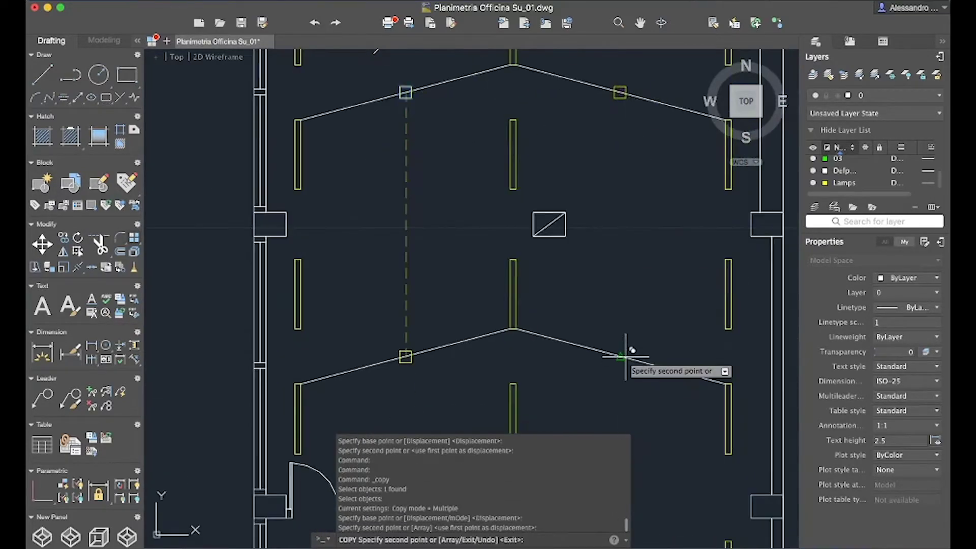
{"action": "left_click", "coordinate": [410, 356]}
{"action": "key", "text": "Escape"}
Erase the diagonal helper line left behind in the upper workshop bay.
{"action": "scroll", "coordinate": [456, 247], "scroll_direction": "up", "scroll_amount": 5}
{"action": "left_click", "coordinate": [440, 183]}
{"action": "left_click", "coordinate": [435, 175]}
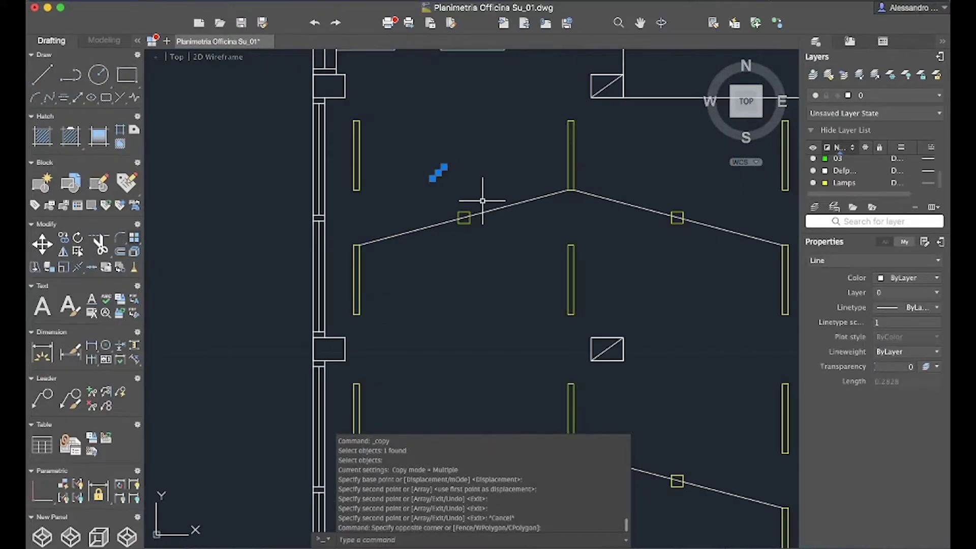
{"action": "key", "text": "Delete"}
Erase the four slanted helper lines between the lamp columns in the two workshop bays.
{"action": "left_click", "coordinate": [514, 212]}
{"action": "left_click", "coordinate": [484, 157]}
{"action": "key", "text": "Delete"}
{"action": "left_click", "coordinate": [638, 219]}
{"action": "left_click", "coordinate": [620, 192]}
{"action": "key", "text": "Delete"}
{"action": "scroll", "coordinate": [645, 312], "scroll_direction": "down", "scroll_amount": 5}
{"action": "left_click", "coordinate": [625, 323]}
{"action": "left_click", "coordinate": [617, 318]}
{"action": "key", "text": "Delete"}
{"action": "left_click", "coordinate": [566, 358]}
{"action": "left_click", "coordinate": [565, 312]}
Draw a diagonal helper line between opposite corners of the first west lamp in the corridor.
{"action": "scroll", "coordinate": [628, 354], "scroll_direction": "up", "scroll_amount": 3}
{"action": "left_click", "coordinate": [42, 75]}
{"action": "scroll", "coordinate": [529, 274], "scroll_direction": "up", "scroll_amount": 4}
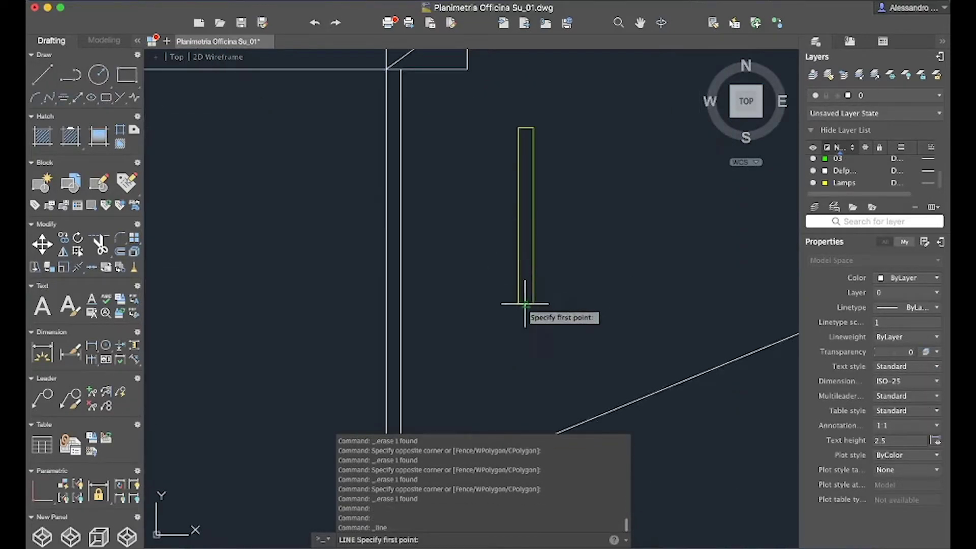
{"action": "left_click", "coordinate": [518, 303]}
{"action": "left_click", "coordinate": [534, 128]}
Copy the first west corridor lamp by its centre to the midpoints of the two slanted corridor lines.
{"action": "left_click", "coordinate": [63, 238]}
{"action": "left_click", "coordinate": [534, 240]}
{"action": "key", "text": "Return"}
{"action": "left_click", "coordinate": [526, 216]}
{"action": "left_click", "coordinate": [704, 373]}
{"action": "scroll", "coordinate": [708, 344], "scroll_direction": "down", "scroll_amount": 6}
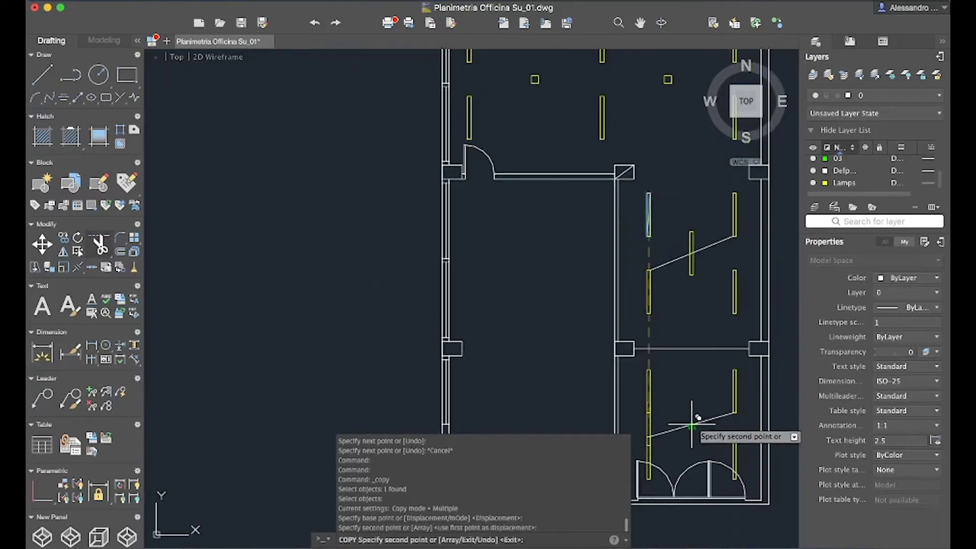
{"action": "key", "text": "Escape"}
Erase the two slanted corridor lines and the helper line between the facing corridor pillars.
{"action": "left_click", "coordinate": [731, 435]}
{"action": "left_click", "coordinate": [694, 266]}
{"action": "key", "text": "Delete"}
{"action": "scroll", "coordinate": [661, 305], "scroll_direction": "down", "scroll_amount": 4}
{"action": "scroll", "coordinate": [661, 285], "scroll_direction": "up", "scroll_amount": 2}
{"action": "left_click_drag", "start_coordinate": [484, 301], "coordinate": [433, 348]}
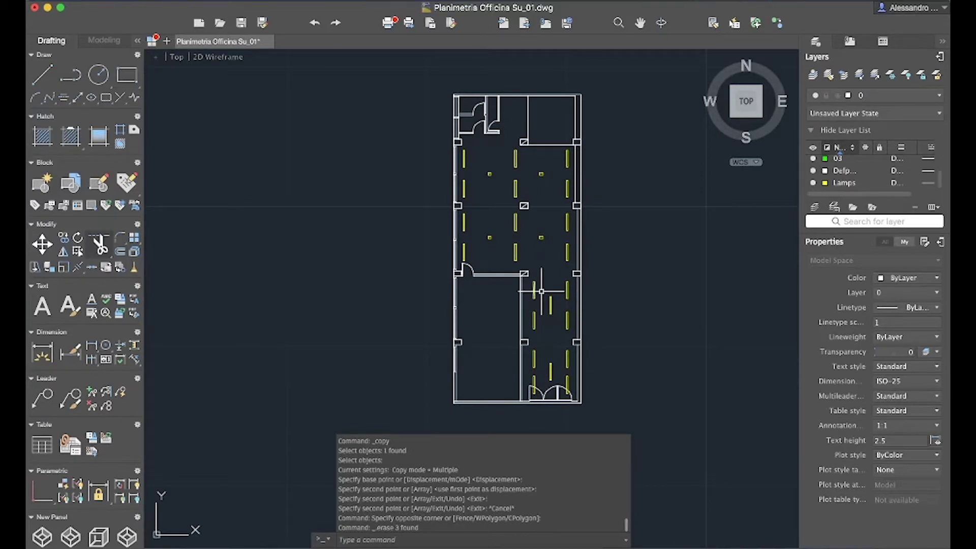
Create a new layer for the junctions and set its colour to green.
{"action": "left_click", "coordinate": [814, 208]}
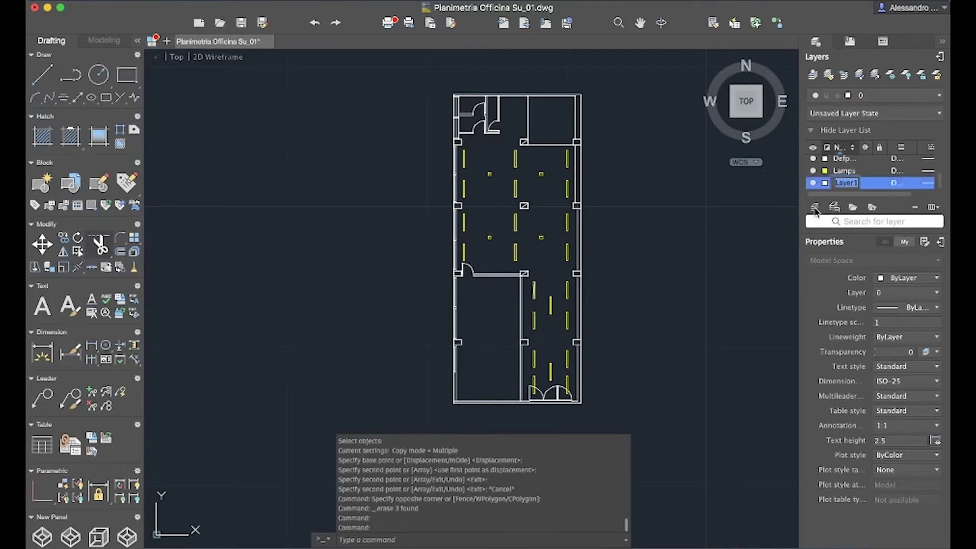
{"action": "key", "text": "Return"}
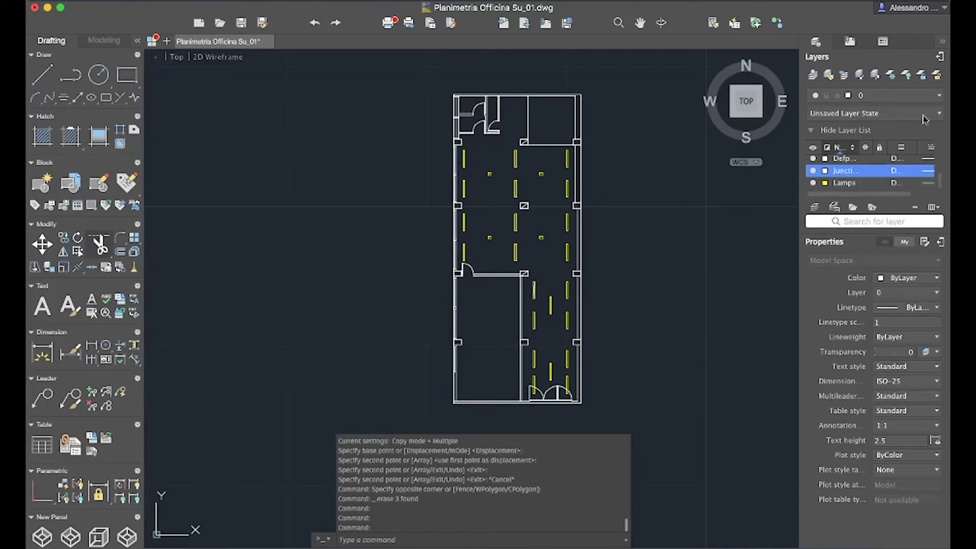
{"action": "left_click", "coordinate": [826, 172]}
{"action": "left_click", "coordinate": [844, 214]}
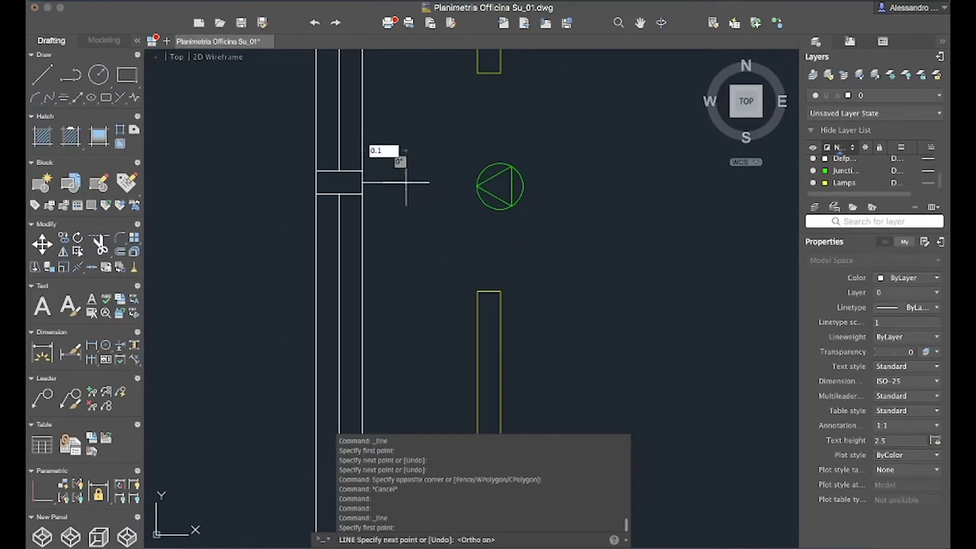
Move the green junction symbol to the end of a 0.1 helper line drawn from the west wall's mullion, and erase that line.
{"action": "key", "text": "Return"}
{"action": "key", "text": "Escape"}
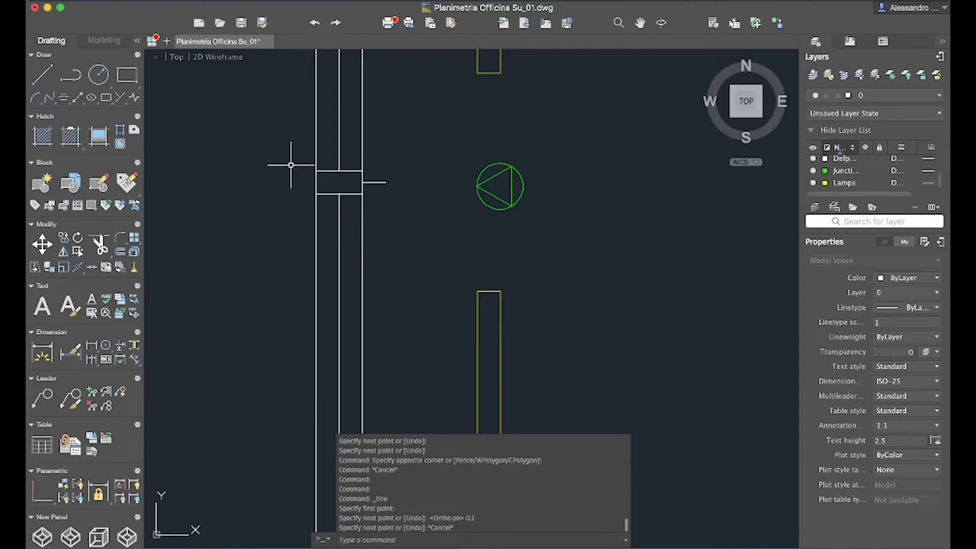
{"action": "left_click", "coordinate": [43, 244]}
{"action": "left_click", "coordinate": [559, 211]}
{"action": "left_click", "coordinate": [457, 159]}
{"action": "key", "text": "Return"}
{"action": "left_click", "coordinate": [500, 186]}
{"action": "left_click", "coordinate": [404, 187]}
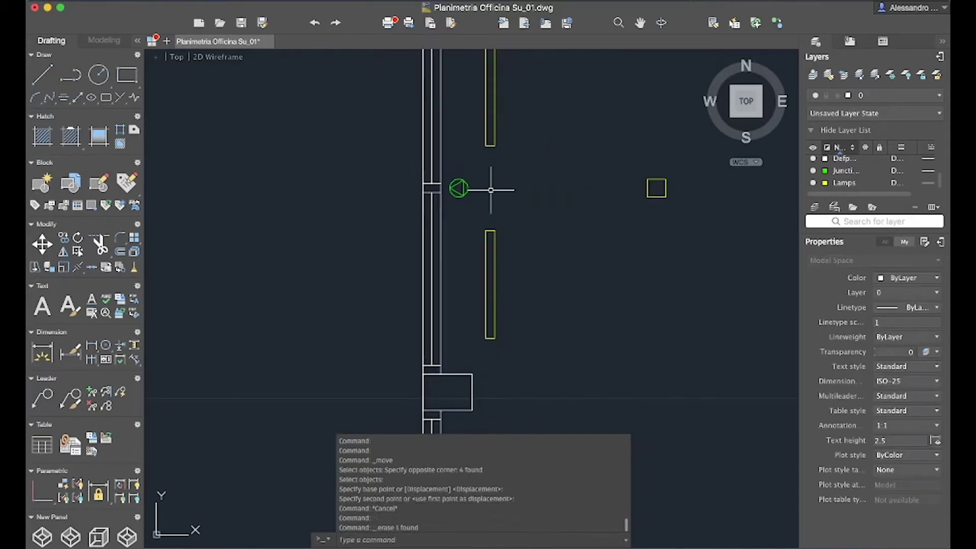
{"action": "scroll", "coordinate": [540, 204], "scroll_direction": "down", "scroll_amount": 3}
{"action": "left_click_drag", "start_coordinate": [580, 218], "coordinate": [443, 232]}
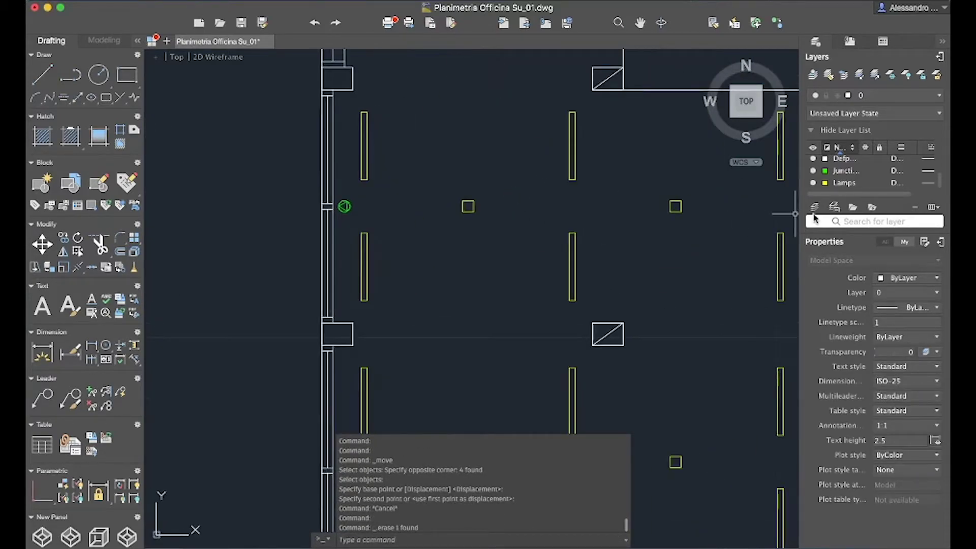
Create a new layer named LampsBackbones and set its colour to red.
{"action": "scroll", "coordinate": [732, 230], "scroll_direction": "right", "scroll_amount": 3}
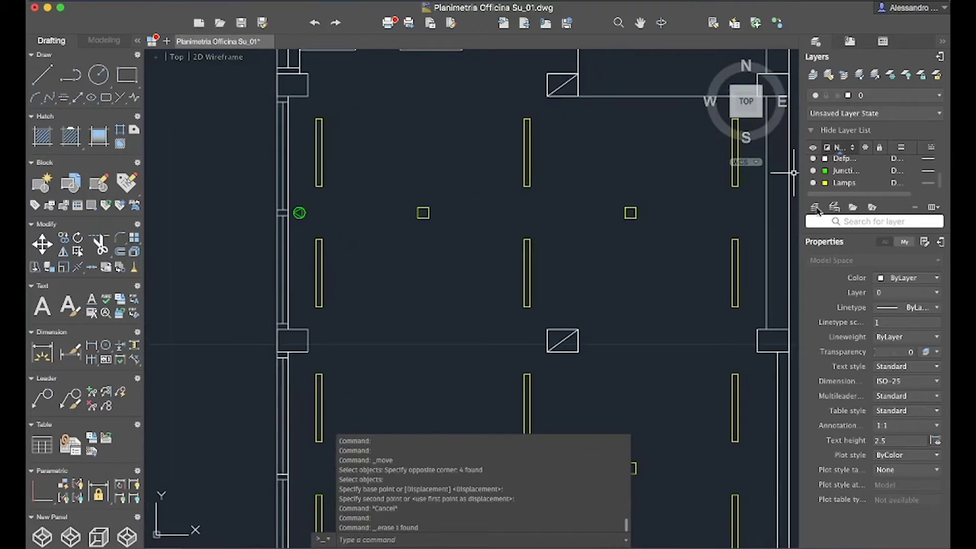
{"action": "left_click", "coordinate": [815, 207]}
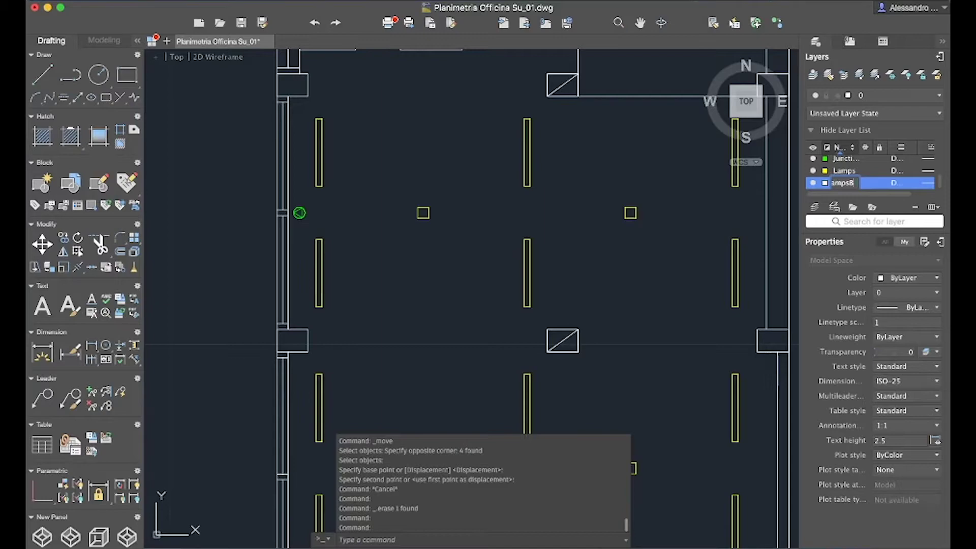
{"action": "key", "text": "Return"}
{"action": "left_click", "coordinate": [826, 182]}
{"action": "left_click", "coordinate": [836, 204]}
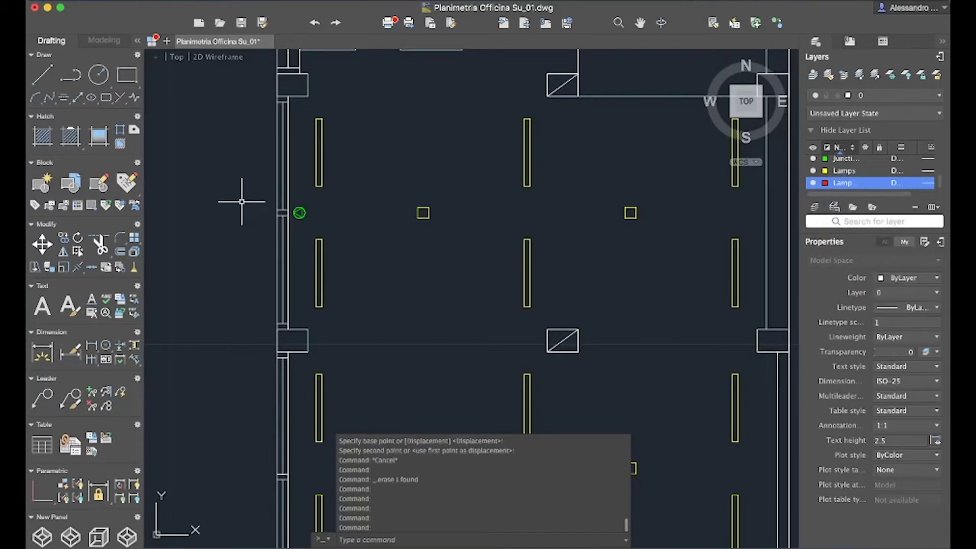
Draw a right-angled connecting line between the junction symbol on the west wall and the west column's first lamp.
{"action": "left_click", "coordinate": [44, 75]}
{"action": "scroll", "coordinate": [299, 203], "scroll_direction": "up", "scroll_amount": 10}
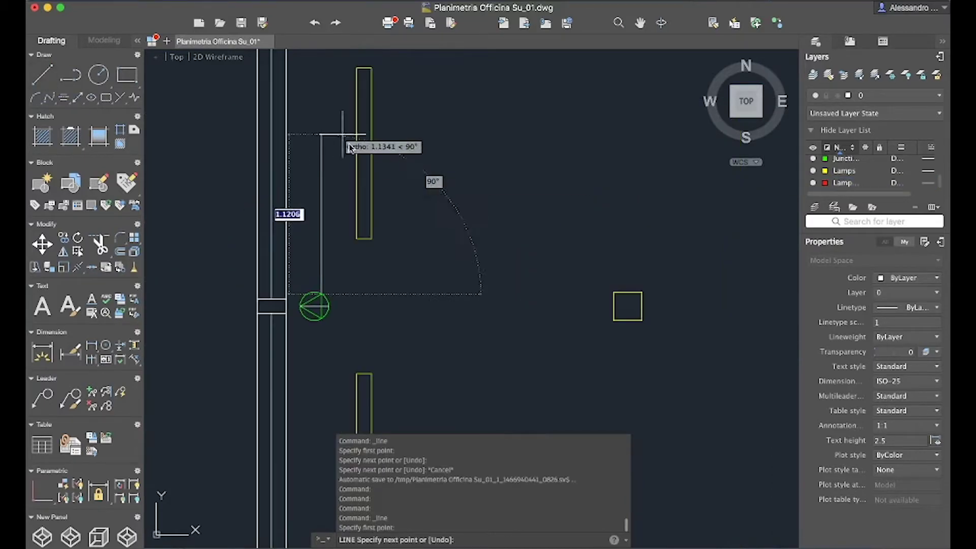
{"action": "left_click", "coordinate": [346, 153]}
{"action": "left_click", "coordinate": [356, 153]}
{"action": "key", "text": "Escape"}
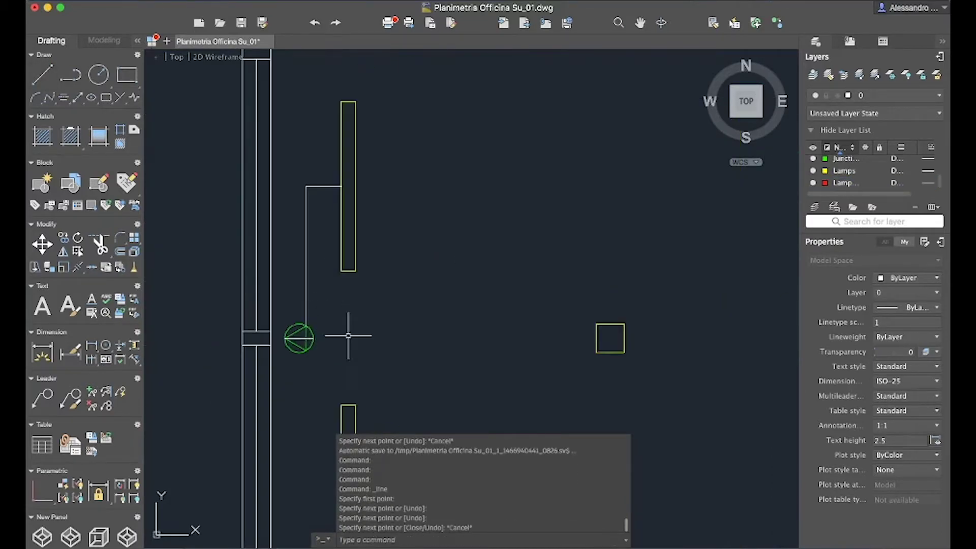
Make LampsBackbones the current layer.
{"action": "left_click", "coordinate": [44, 76]}
{"action": "key", "text": "Escape"}
{"action": "double_click", "coordinate": [849, 183]}
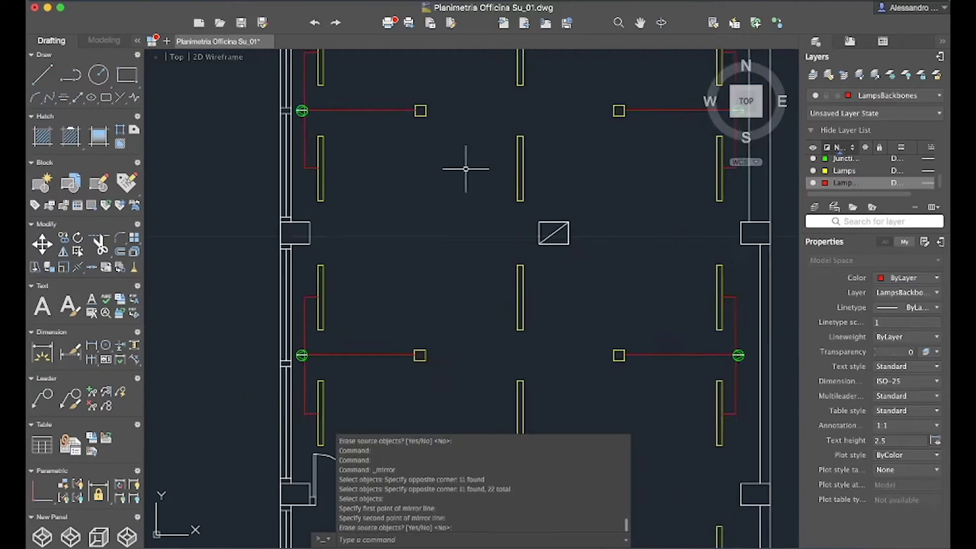
Mirror the east wall's junction symbol and its connecting lines across the centre of the wall column into the bay to the south.
{"action": "scroll", "coordinate": [464, 163], "scroll_direction": "down", "scroll_amount": 3}
{"action": "scroll", "coordinate": [430, 208], "scroll_direction": "up", "scroll_amount": 3}
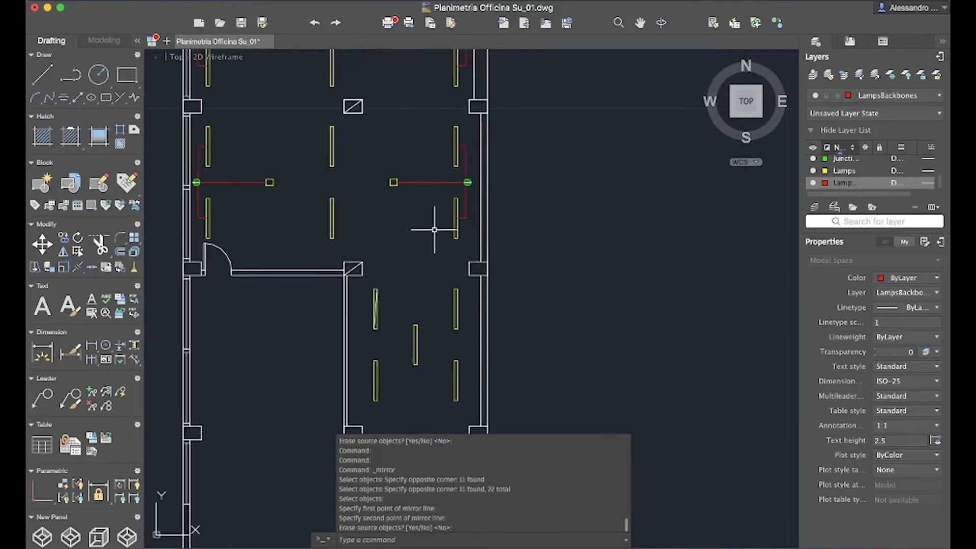
{"action": "scroll", "coordinate": [445, 196], "scroll_direction": "down", "scroll_amount": 5}
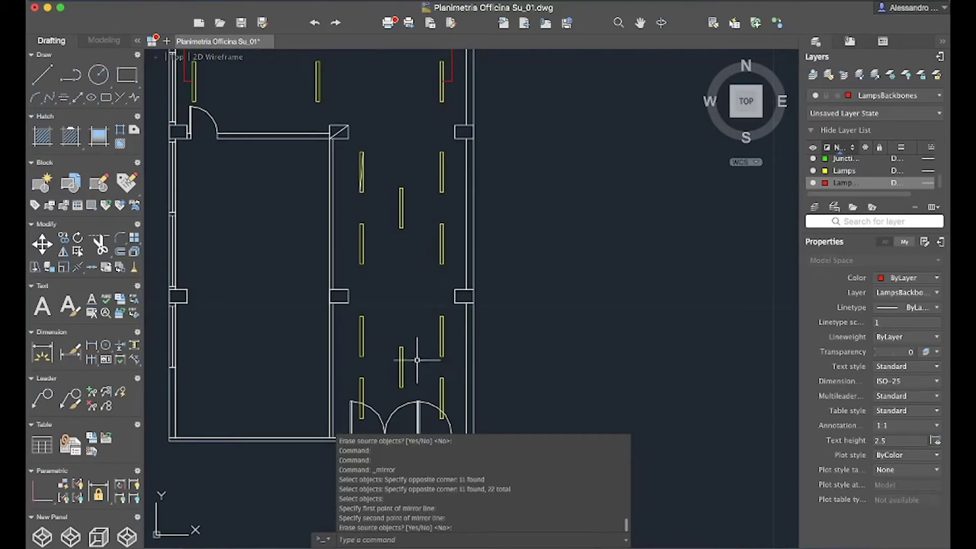
{"action": "left_click", "coordinate": [70, 268]}
{"action": "scroll", "coordinate": [452, 198], "scroll_direction": "up", "scroll_amount": 5}
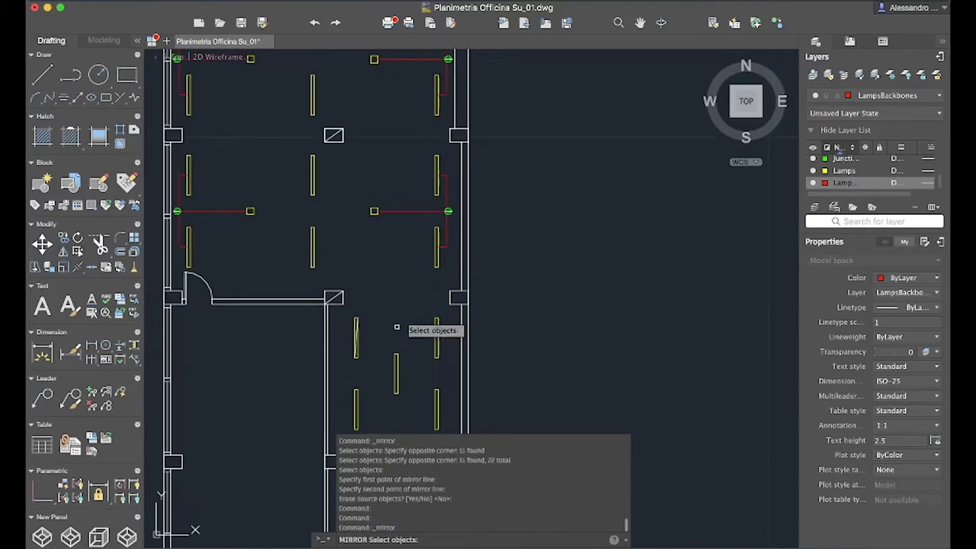
{"action": "left_click", "coordinate": [451, 286]}
{"action": "left_click", "coordinate": [436, 163]}
{"action": "key", "text": "Return"}
{"action": "left_click", "coordinate": [445, 352]}
{"action": "scroll", "coordinate": [508, 306], "scroll_direction": "down", "scroll_amount": 5}
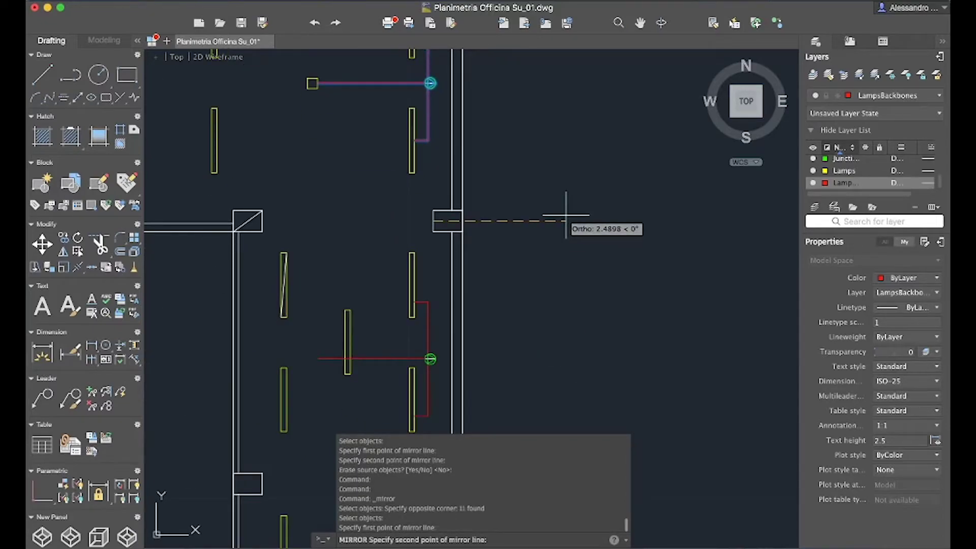
{"action": "left_click", "coordinate": [566, 216]}
{"action": "key", "text": "Return"}
{"action": "scroll", "coordinate": [562, 205], "scroll_direction": "down", "scroll_amount": 3}
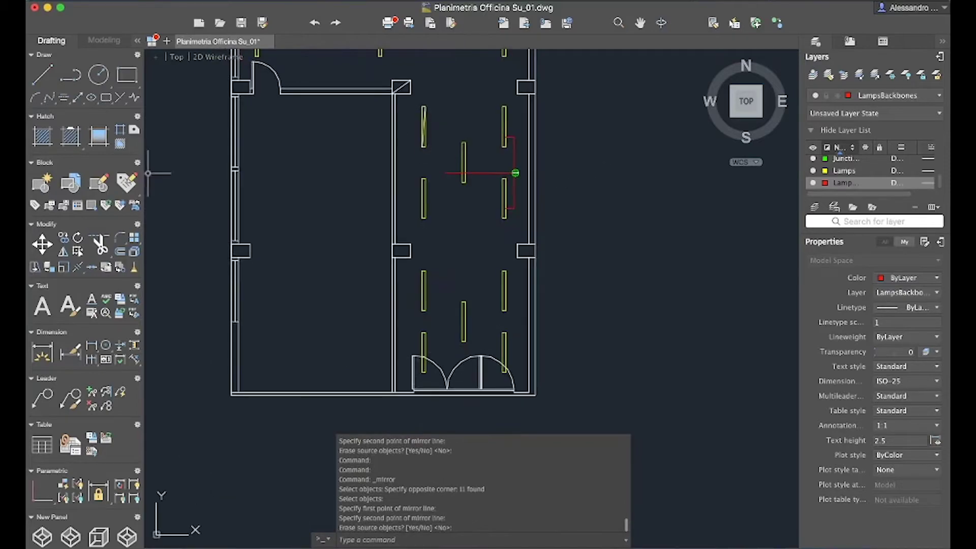
{"action": "left_click", "coordinate": [44, 247]}
{"action": "scroll", "coordinate": [499, 173], "scroll_direction": "up", "scroll_amount": 6}
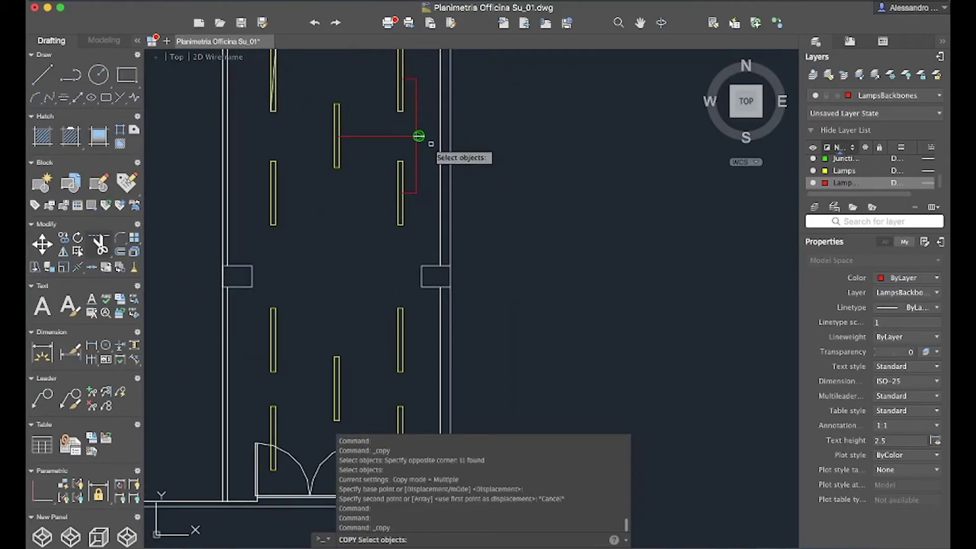
{"action": "left_click", "coordinate": [431, 143]}
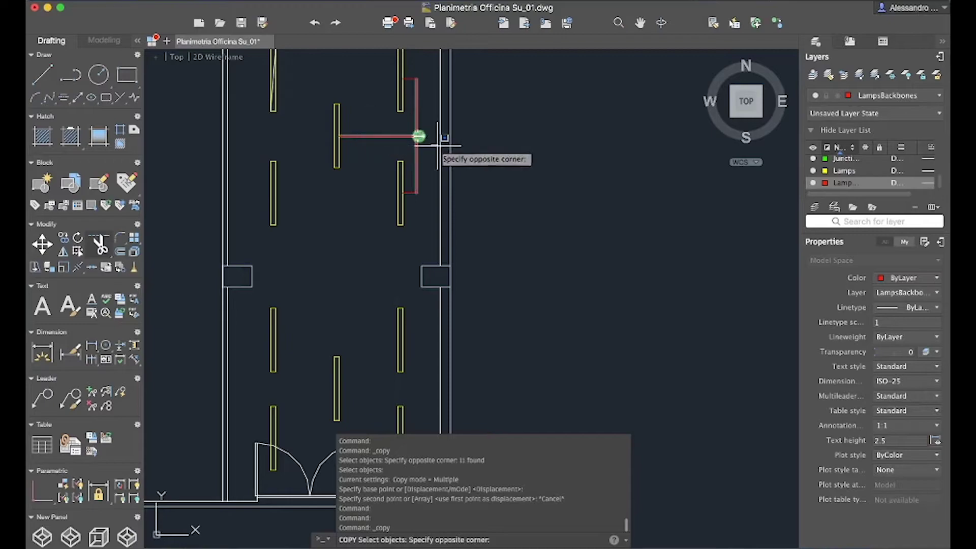
{"action": "key", "text": "Escape"}
{"action": "scroll", "coordinate": [414, 159], "scroll_direction": "up", "scroll_amount": 5}
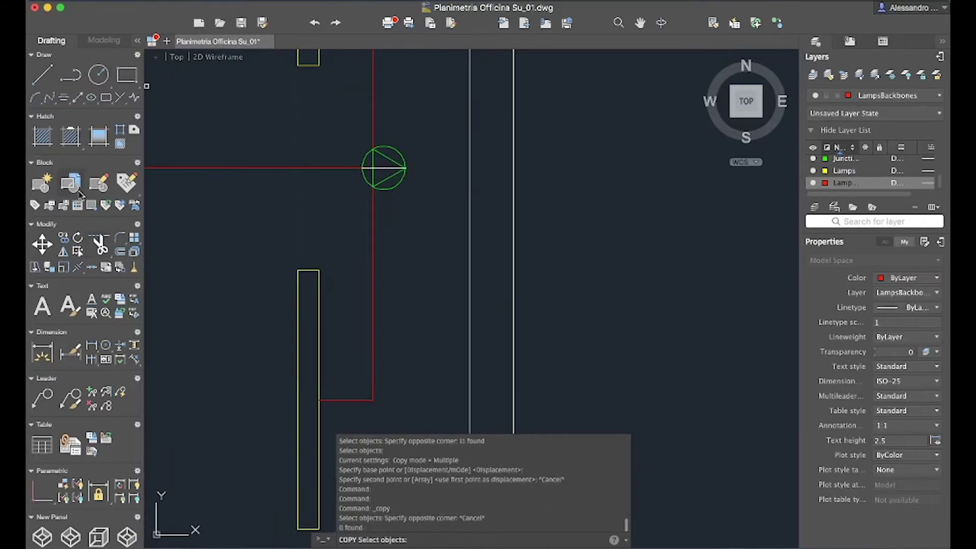
Copy the junction symbol with its horizontal line to the middle lamp of the southernmost bay.
{"action": "left_click", "coordinate": [64, 238]}
{"action": "left_click", "coordinate": [420, 179]}
{"action": "left_click", "coordinate": [291, 156]}
{"action": "key", "text": "Return"}
{"action": "scroll", "coordinate": [346, 186], "scroll_direction": "down", "scroll_amount": 5}
{"action": "left_click", "coordinate": [234, 179]}
{"action": "scroll", "coordinate": [320, 209], "scroll_direction": "down", "scroll_amount": 5}
{"action": "scroll", "coordinate": [300, 366], "scroll_direction": "up", "scroll_amount": 5}
{"action": "left_click", "coordinate": [279, 362]}
{"action": "key", "text": "Escape"}
Draw a right-angled line from the copied junction symbol to the midpoint of the east lamp north of it.
{"action": "left_click", "coordinate": [42, 75]}
{"action": "scroll", "coordinate": [399, 351], "scroll_direction": "up", "scroll_amount": 5}
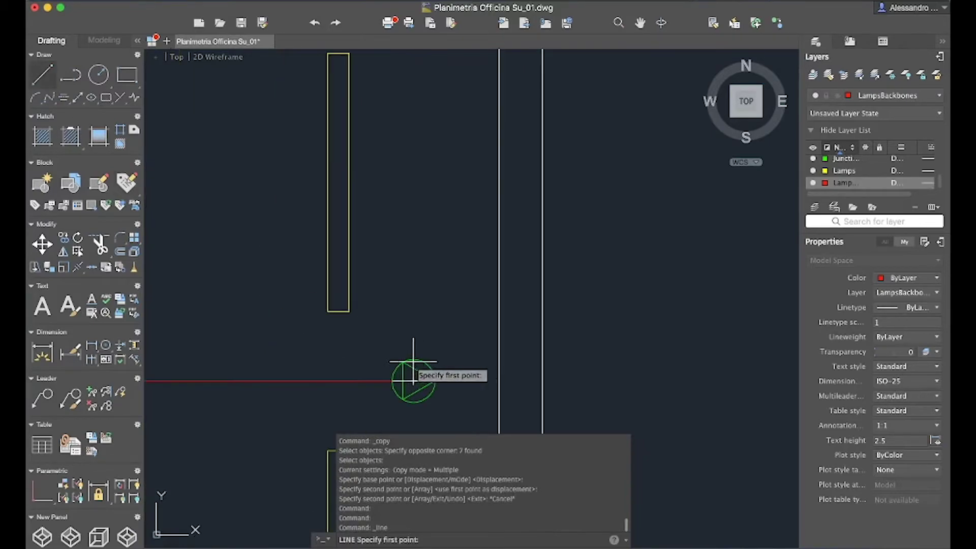
{"action": "left_click", "coordinate": [404, 376]}
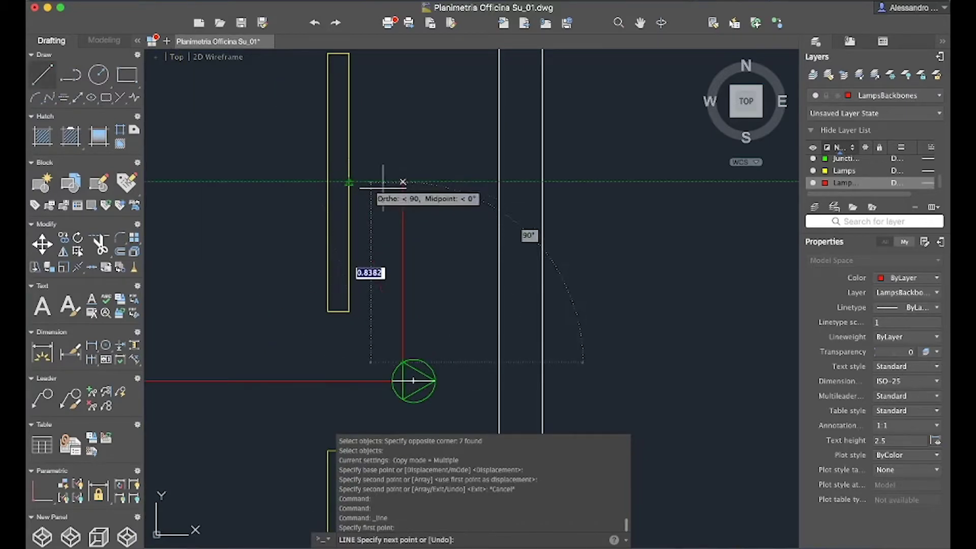
{"action": "left_click", "coordinate": [389, 187]}
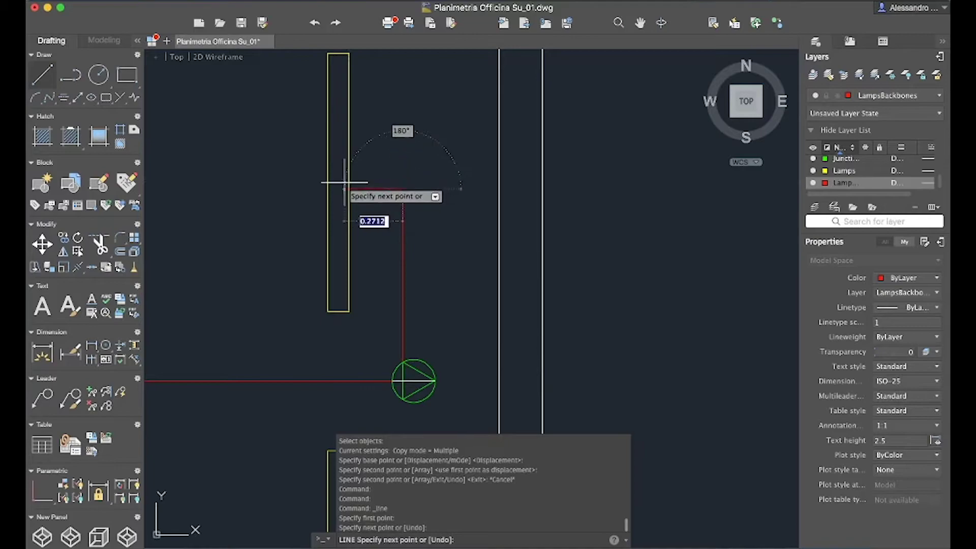
{"action": "left_click", "coordinate": [349, 182]}
{"action": "left_click", "coordinate": [350, 181]}
{"action": "key", "text": "Escape"}
{"action": "scroll", "coordinate": [386, 224], "scroll_direction": "down", "scroll_amount": 5}
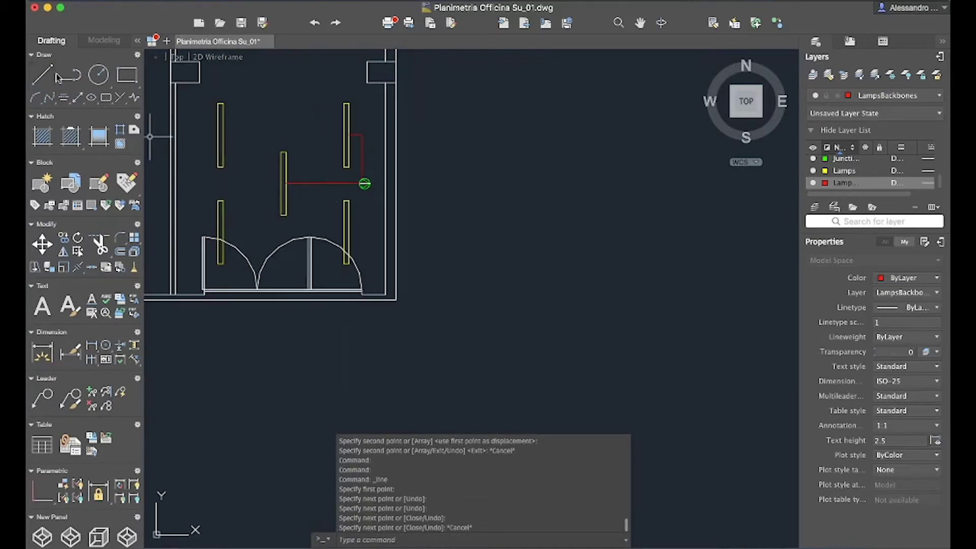
Draw a right-angled line from the midpoint of the southernmost east lamp to the same junction symbol.
{"action": "left_click", "coordinate": [43, 75]}
{"action": "scroll", "coordinate": [278, 156], "scroll_direction": "up", "scroll_amount": 6}
{"action": "left_click", "coordinate": [311, 266]}
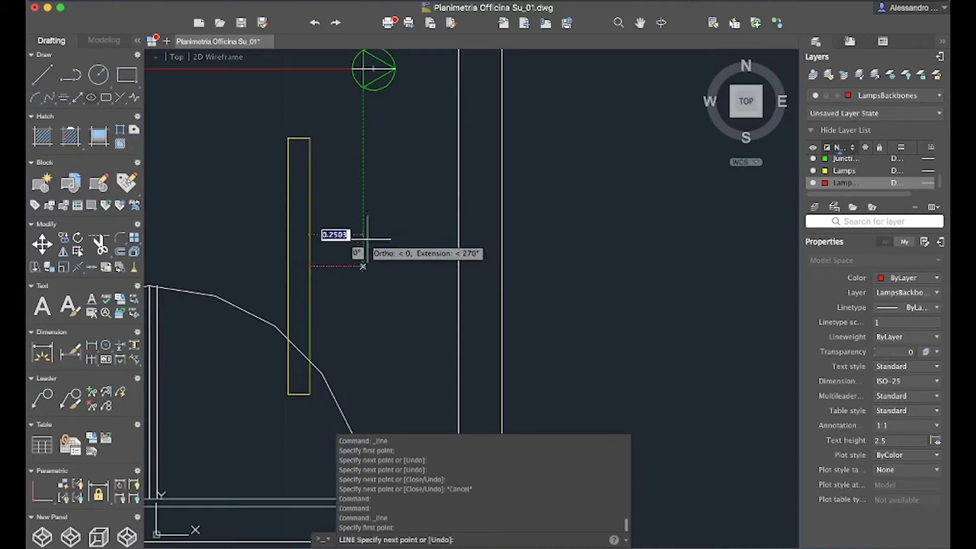
{"action": "left_click", "coordinate": [363, 267]}
{"action": "left_click", "coordinate": [364, 88]}
{"action": "key", "text": "Escape"}
{"action": "scroll", "coordinate": [389, 122], "scroll_direction": "down", "scroll_amount": 6}
Copy a west wall junction symbol to the west side of the free-standing central column.
{"action": "left_click_drag", "start_coordinate": [372, 96], "coordinate": [438, 253]}
{"action": "left_click_drag", "start_coordinate": [388, 131], "coordinate": [426, 369]}
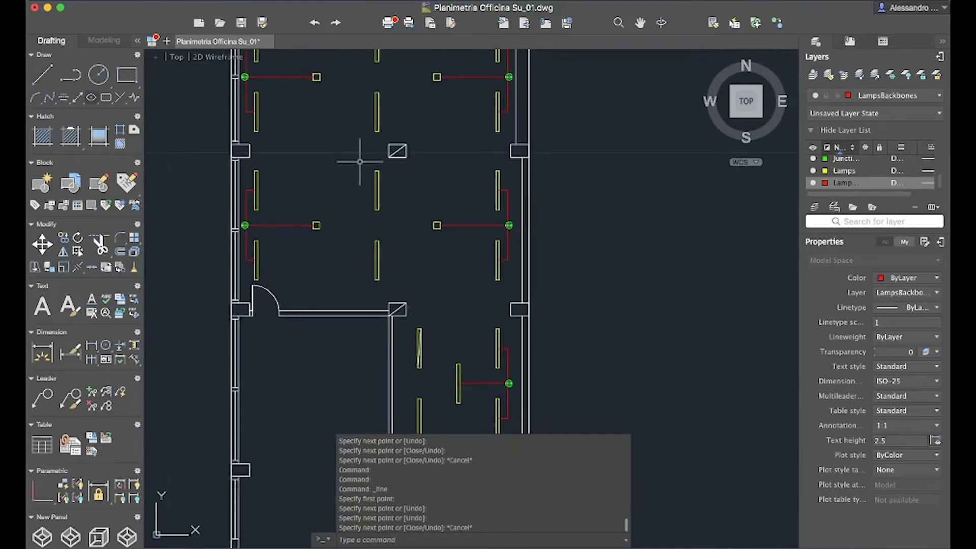
{"action": "scroll", "coordinate": [369, 174], "scroll_direction": "down", "scroll_amount": 6}
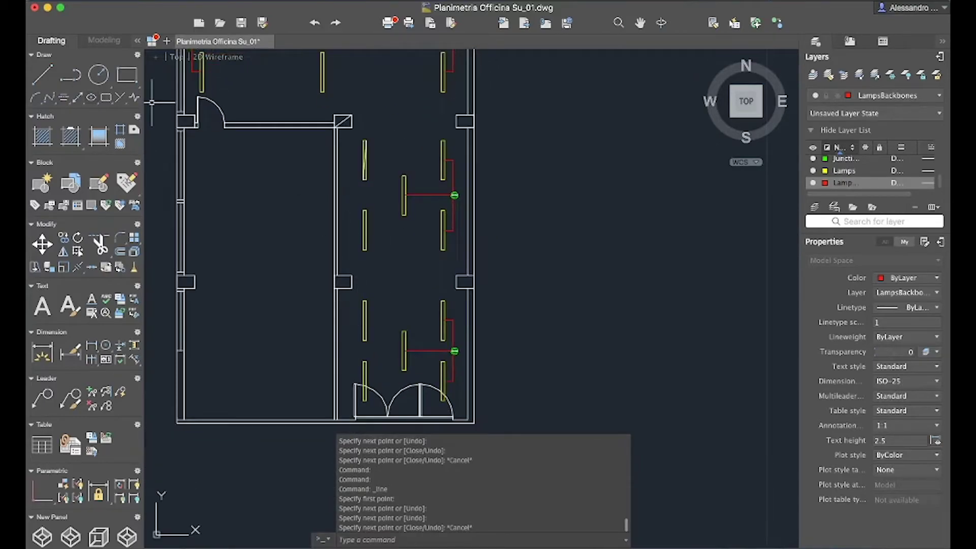
{"action": "left_click", "coordinate": [63, 238]}
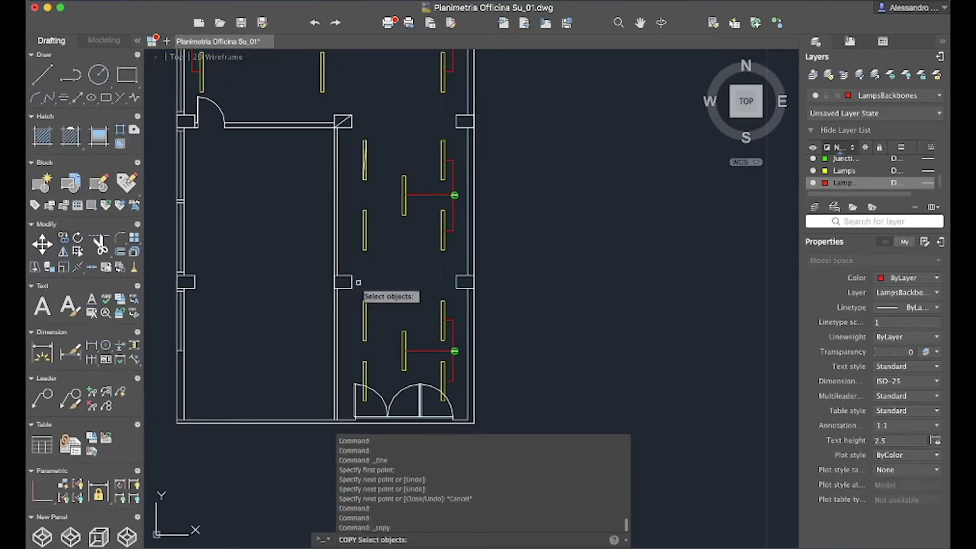
{"action": "scroll", "coordinate": [362, 300], "scroll_direction": "down", "scroll_amount": 8}
{"action": "scroll", "coordinate": [362, 315], "scroll_direction": "up", "scroll_amount": 5}
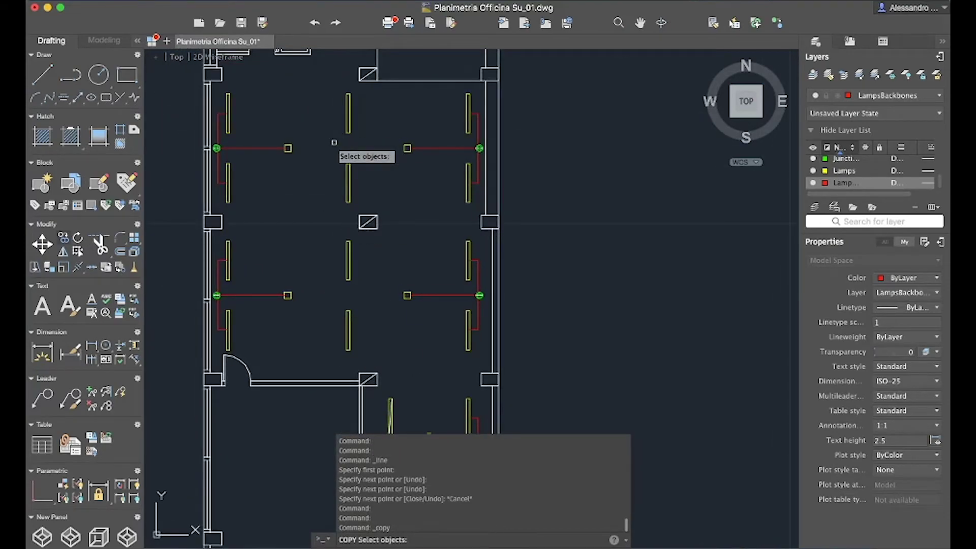
{"action": "left_click", "coordinate": [349, 128]}
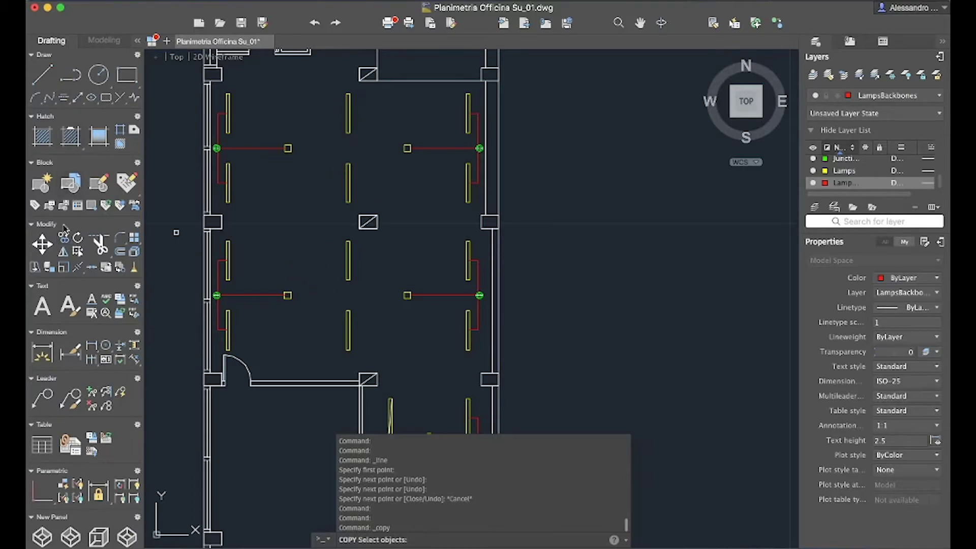
{"action": "scroll", "coordinate": [198, 148], "scroll_direction": "up", "scroll_amount": 8}
{"action": "scroll", "coordinate": [214, 316], "scroll_direction": "down", "scroll_amount": 5}
{"action": "scroll", "coordinate": [219, 300], "scroll_direction": "up", "scroll_amount": 5}
{"action": "left_click", "coordinate": [170, 270]}
{"action": "left_click", "coordinate": [226, 329]}
{"action": "scroll", "coordinate": [208, 316], "scroll_direction": "up", "scroll_amount": 5}
{"action": "left_click", "coordinate": [218, 312]}
{"action": "key", "text": "Return"}
{"action": "left_click", "coordinate": [217, 312]}
{"action": "scroll", "coordinate": [279, 152], "scroll_direction": "down", "scroll_amount": 5}
{"action": "left_click_drag", "start_coordinate": [722, 339], "coordinate": [395, 210]}
{"action": "left_click", "coordinate": [506, 328]}
Move the copied junction symbol horizontally westward, slightly away from the central column.
{"action": "left_click", "coordinate": [42, 245]}
{"action": "left_click", "coordinate": [500, 365]}
{"action": "left_click", "coordinate": [477, 320]}
{"action": "scroll", "coordinate": [511, 350], "scroll_direction": "up", "scroll_amount": 4}
{"action": "left_click", "coordinate": [495, 325]}
{"action": "key", "text": "Return"}
{"action": "left_click", "coordinate": [461, 315]}
{"action": "type", "text": "0,"}
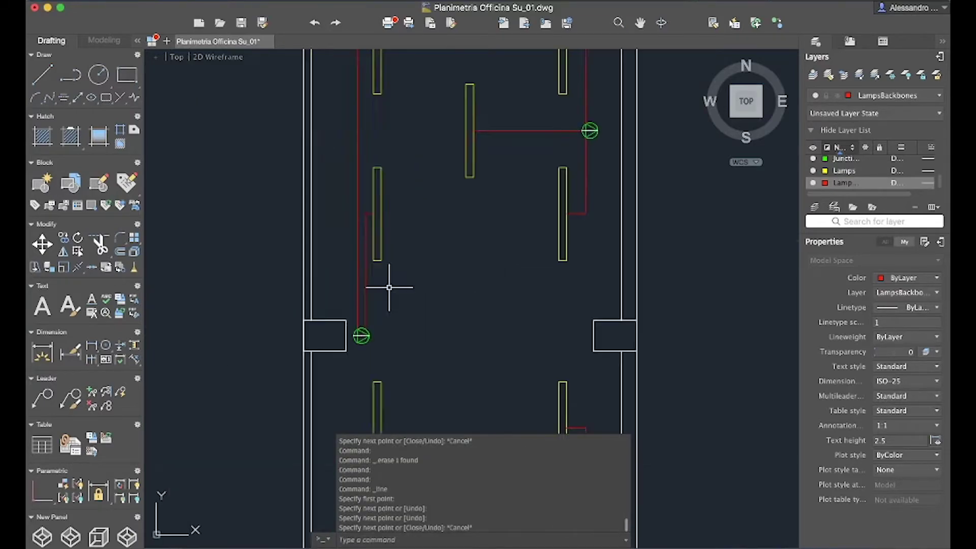
{"action": "scroll", "coordinate": [389, 284], "scroll_direction": "down", "scroll_amount": 3}
Draw right-angled connecting lines between the central junction symbol and the nearby lamps.
{"action": "left_click", "coordinate": [43, 75]}
{"action": "scroll", "coordinate": [305, 239], "scroll_direction": "up", "scroll_amount": 4}
{"action": "scroll", "coordinate": [315, 305], "scroll_direction": "down", "scroll_amount": 3}
{"action": "left_click", "coordinate": [326, 314]}
{"action": "scroll", "coordinate": [315, 371], "scroll_direction": "down", "scroll_amount": 5}
{"action": "scroll", "coordinate": [279, 303], "scroll_direction": "down", "scroll_amount": 3}
{"action": "left_click", "coordinate": [326, 314]}
{"action": "left_click", "coordinate": [326, 315]}
{"action": "key", "text": "Escape"}
{"action": "scroll", "coordinate": [325, 314], "scroll_direction": "down", "scroll_amount": 4}
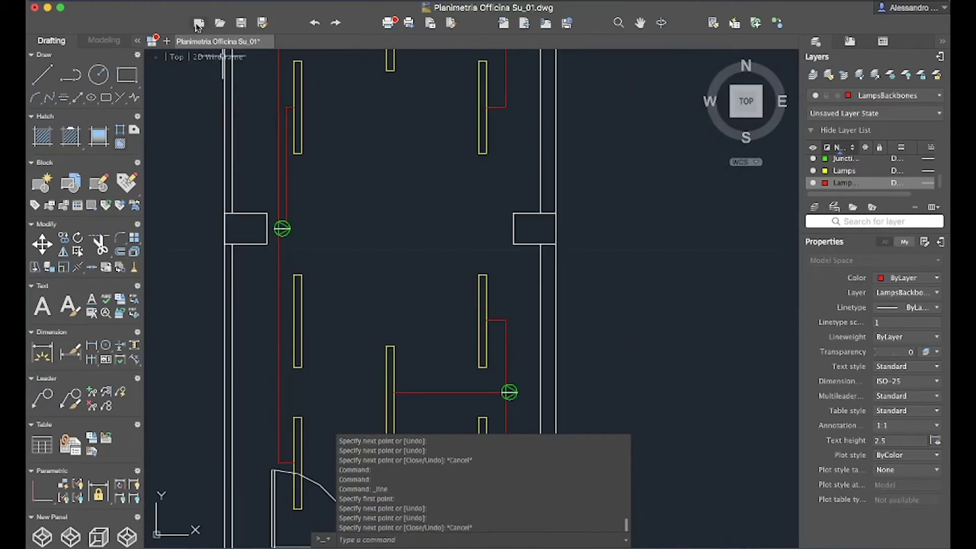
Draw a right-angled line linking the southeast room's west junction symbol to the lamp just south of it.
{"action": "left_click", "coordinate": [42, 75]}
{"action": "scroll", "coordinate": [272, 245], "scroll_direction": "up", "scroll_amount": 5}
{"action": "left_click", "coordinate": [332, 211]}
{"action": "scroll", "coordinate": [334, 351], "scroll_direction": "down", "scroll_amount": 3}
{"action": "left_click", "coordinate": [344, 290]}
{"action": "left_click", "coordinate": [345, 289]}
{"action": "key", "text": "Escape"}
{"action": "scroll", "coordinate": [356, 300], "scroll_direction": "down", "scroll_amount": 5}
{"action": "scroll", "coordinate": [369, 311], "scroll_direction": "up", "scroll_amount": 4}
{"action": "scroll", "coordinate": [380, 332], "scroll_direction": "down", "scroll_amount": 3}
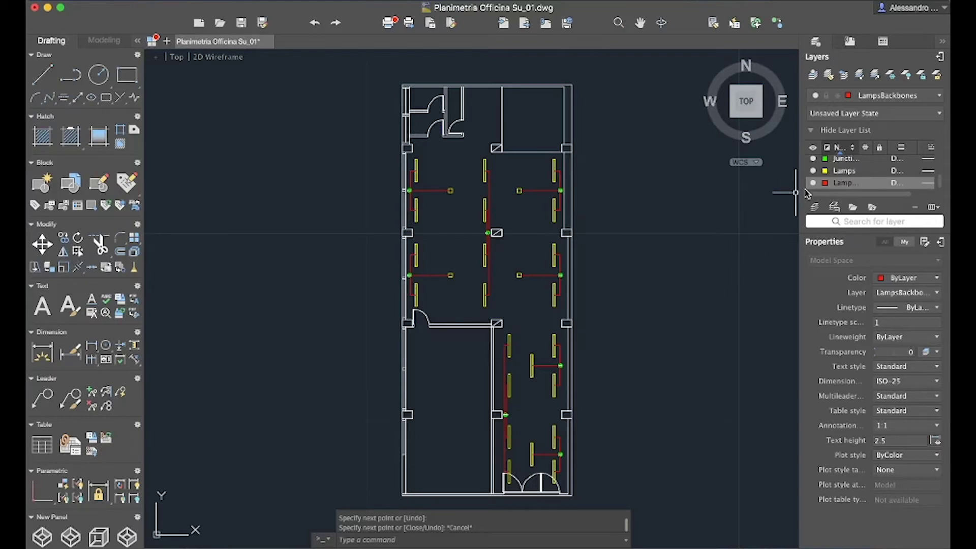
Create a new layer named ECabinet and make it the current layer.
{"action": "left_click", "coordinate": [815, 208]}
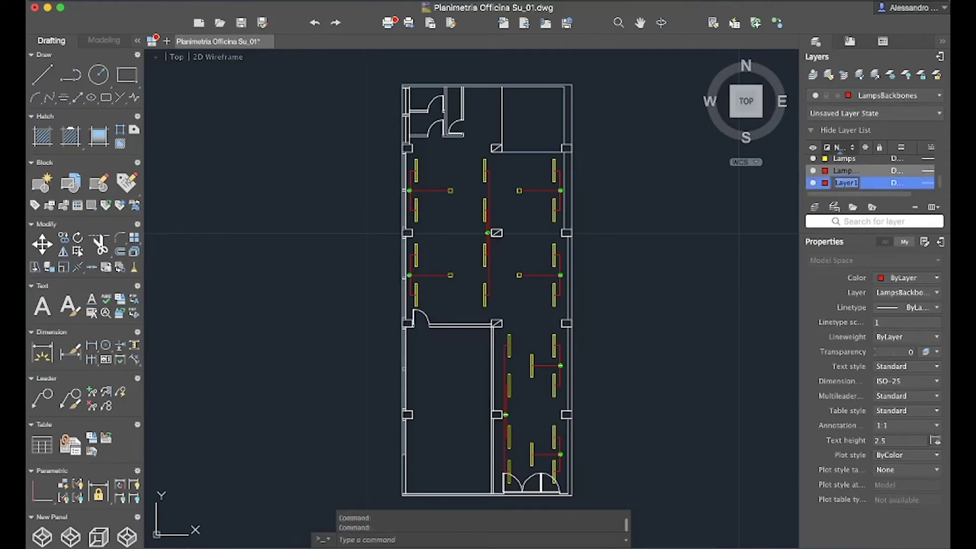
{"action": "key", "text": "Return"}
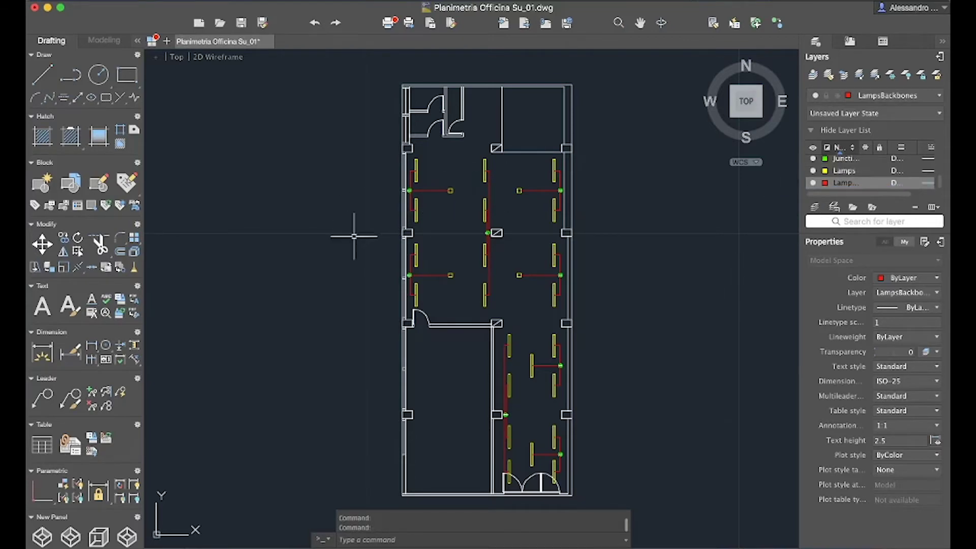
{"action": "left_click", "coordinate": [866, 99]}
{"action": "left_click", "coordinate": [876, 193]}
Draw a small upright rectangle for the electrical cabinet outside the building, below its southeast corner.
{"action": "left_click", "coordinate": [127, 75]}
{"action": "scroll", "coordinate": [540, 457], "scroll_direction": "up", "scroll_amount": 8}
{"action": "left_click_drag", "start_coordinate": [427, 399], "coordinate": [364, 503]}
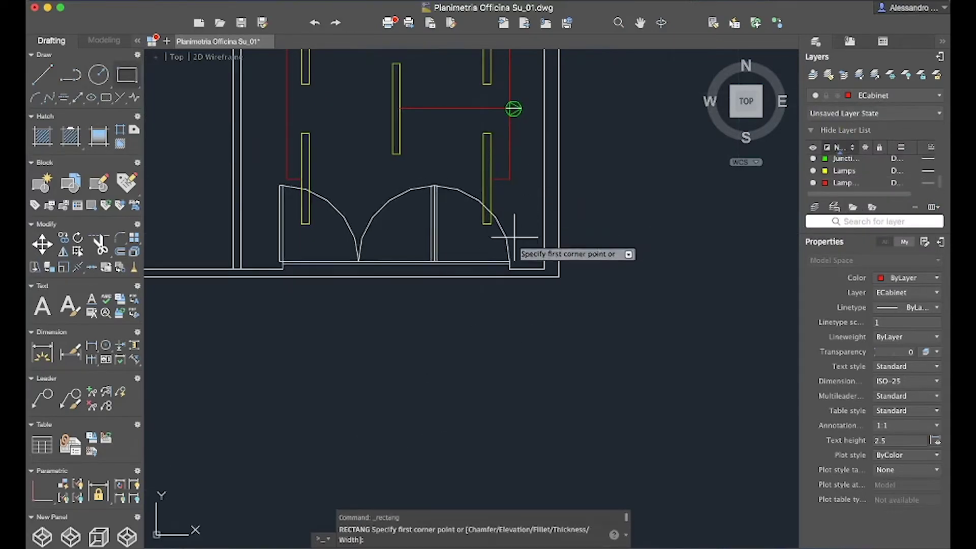
{"action": "left_click", "coordinate": [532, 326]}
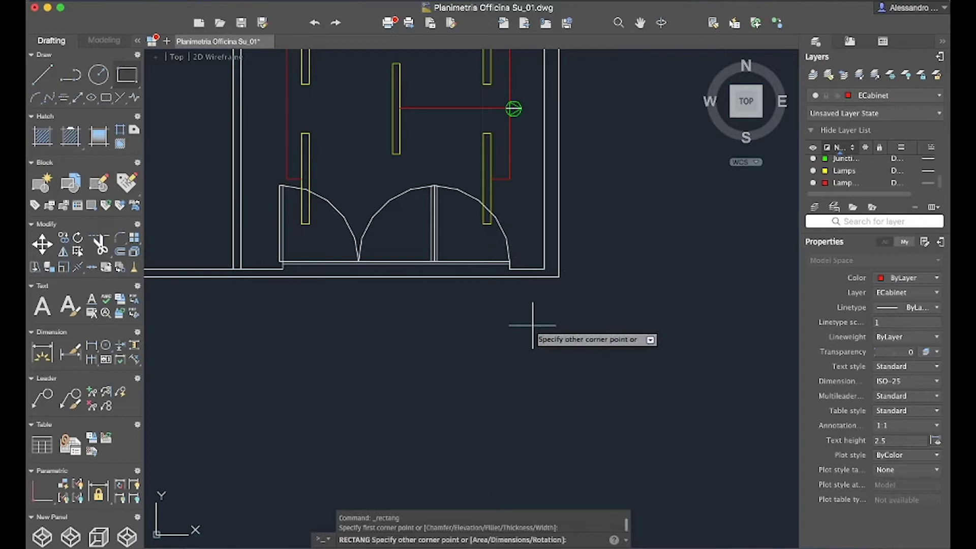
{"action": "left_click", "coordinate": [553, 374]}
Move the cabinet rectangle by its lower corner into the inner southeast corner of the building.
{"action": "left_click", "coordinate": [45, 244]}
{"action": "left_click", "coordinate": [547, 374]}
{"action": "key", "text": "Return"}
{"action": "left_click", "coordinate": [553, 374]}
{"action": "left_click", "coordinate": [543, 269]}
{"action": "scroll", "coordinate": [356, 204], "scroll_direction": "up", "scroll_amount": 3}
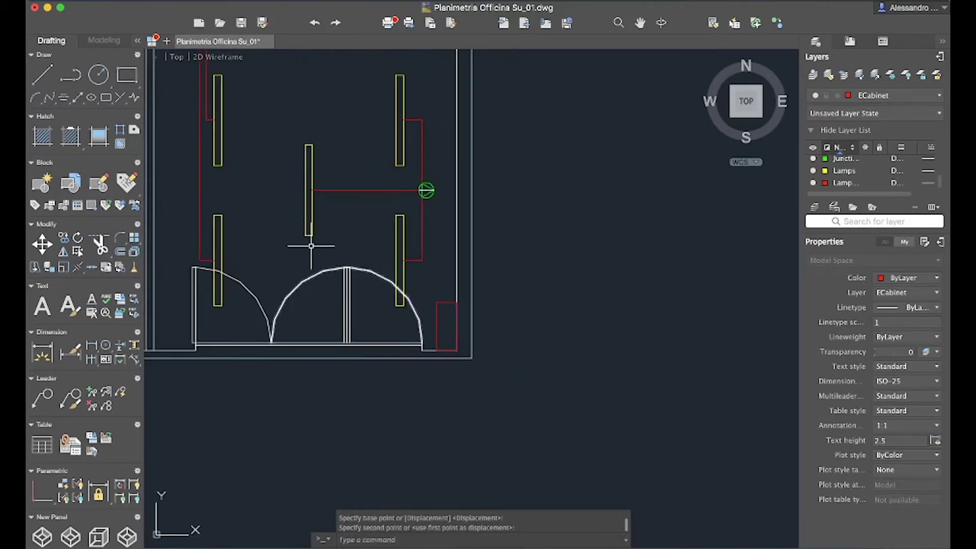
Move the cabinet rectangle a short distance north along the east wall, away from the corner.
{"action": "left_click", "coordinate": [43, 244]}
{"action": "left_click", "coordinate": [448, 302]}
{"action": "key", "text": "Return"}
{"action": "left_click", "coordinate": [448, 302]}
{"action": "left_click", "coordinate": [448, 284]}
{"action": "scroll", "coordinate": [522, 279], "scroll_direction": "down", "scroll_amount": 5}
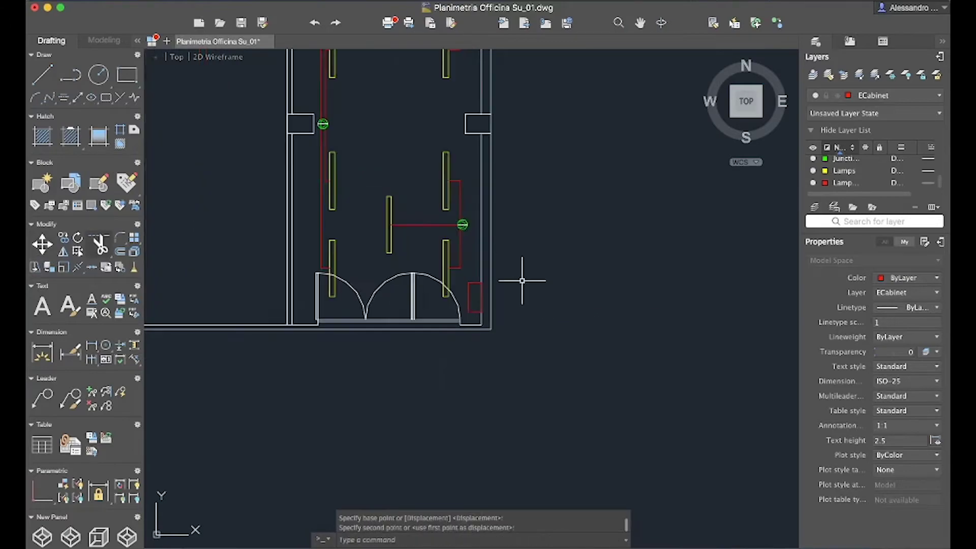
Copy the west wall's junction symbol into the open floor area east of the square lamp.
{"action": "left_click_drag", "start_coordinate": [524, 204], "coordinate": [540, 325]}
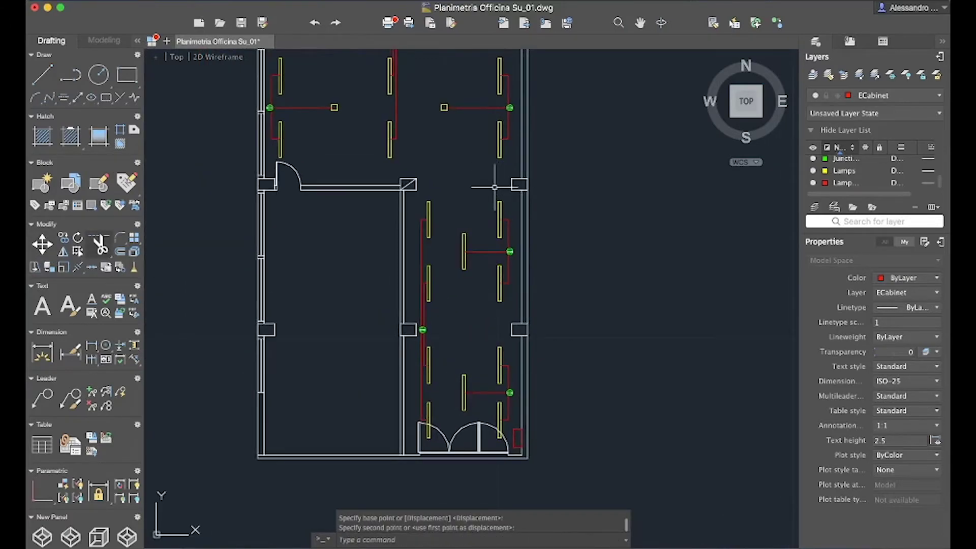
{"action": "left_click_drag", "start_coordinate": [484, 188], "coordinate": [485, 230]}
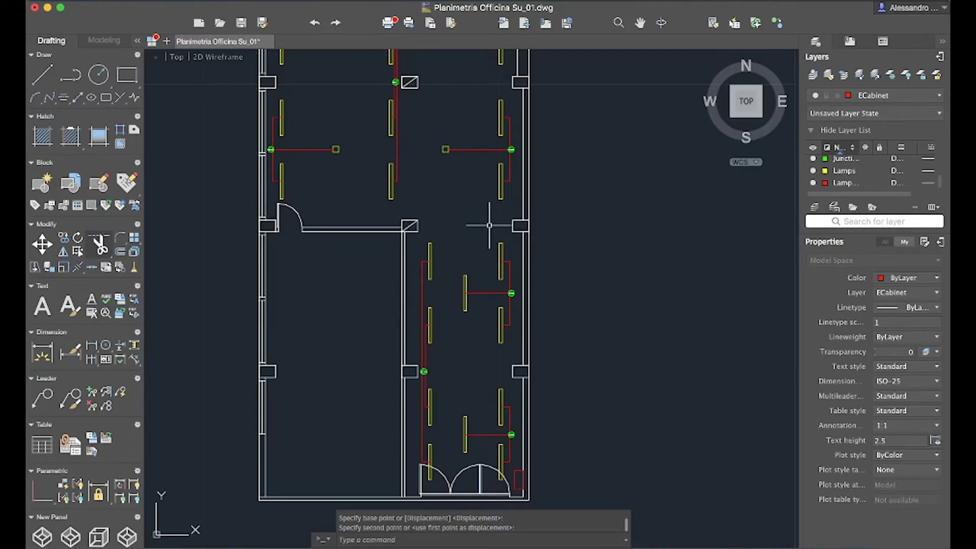
{"action": "scroll", "coordinate": [498, 282], "scroll_direction": "up", "scroll_amount": 3}
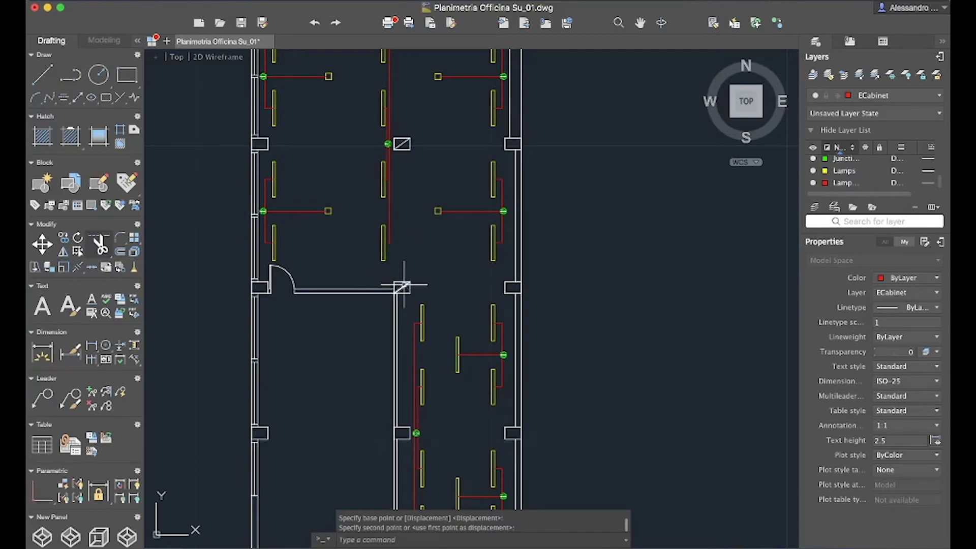
{"action": "left_click", "coordinate": [63, 238]}
{"action": "scroll", "coordinate": [267, 209], "scroll_direction": "up", "scroll_amount": 10}
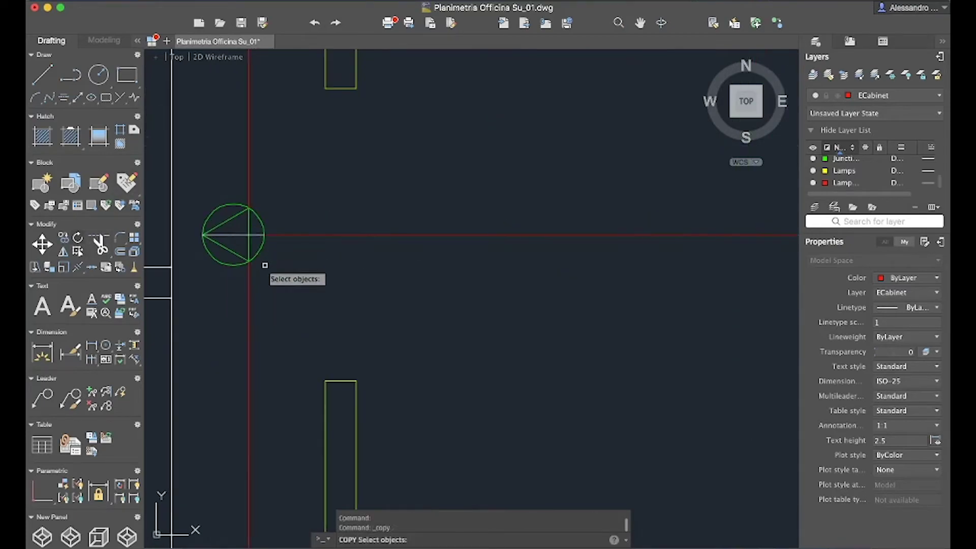
{"action": "left_click", "coordinate": [268, 253]}
{"action": "left_click", "coordinate": [203, 237]}
{"action": "key", "text": "Return"}
{"action": "left_click", "coordinate": [203, 236]}
{"action": "scroll", "coordinate": [688, 302], "scroll_direction": "right", "scroll_amount": 10}
{"action": "left_click", "coordinate": [632, 276]}
{"action": "key", "text": "Escape"}
Scale the copied junction symbol by a factor of 2.
{"action": "left_click", "coordinate": [77, 251]}
{"action": "left_click", "coordinate": [650, 210]}
{"action": "key", "text": "Return"}
{"action": "left_click", "coordinate": [662, 217]}
{"action": "type", "text": "2"}
{"action": "key", "text": "Return"}
{"action": "scroll", "coordinate": [663, 218], "scroll_direction": "down", "scroll_amount": 5}
Move the enlarged junction symbol by its east quadrant to the middle of the east pillar's west face.
{"action": "scroll", "coordinate": [686, 235], "scroll_direction": "right", "scroll_amount": 5}
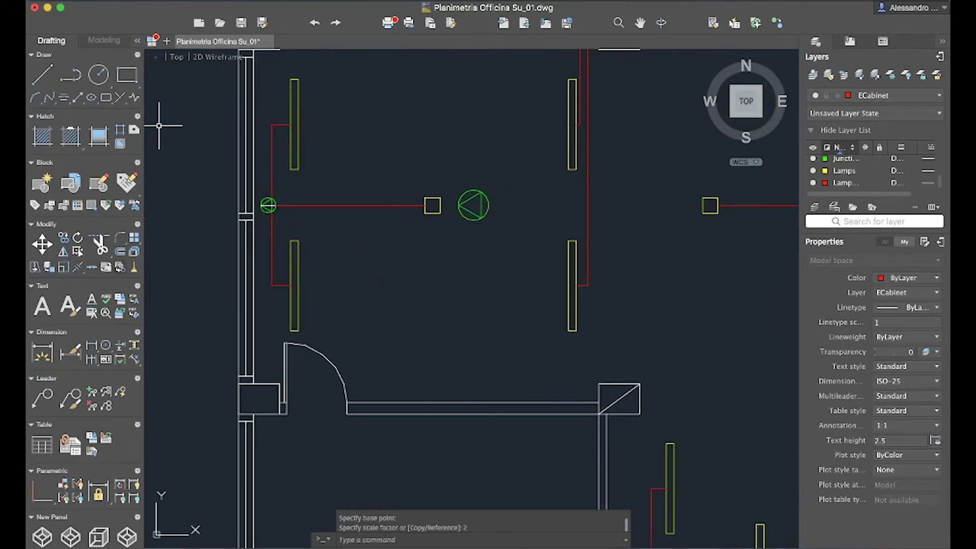
{"action": "left_click", "coordinate": [48, 248]}
{"action": "left_click", "coordinate": [493, 223]}
{"action": "left_click", "coordinate": [467, 199]}
{"action": "key", "text": "Return"}
{"action": "left_click", "coordinate": [489, 205]}
{"action": "scroll", "coordinate": [545, 226], "scroll_direction": "right", "scroll_amount": 5}
{"action": "scroll", "coordinate": [580, 325], "scroll_direction": "up", "scroll_amount": 3}
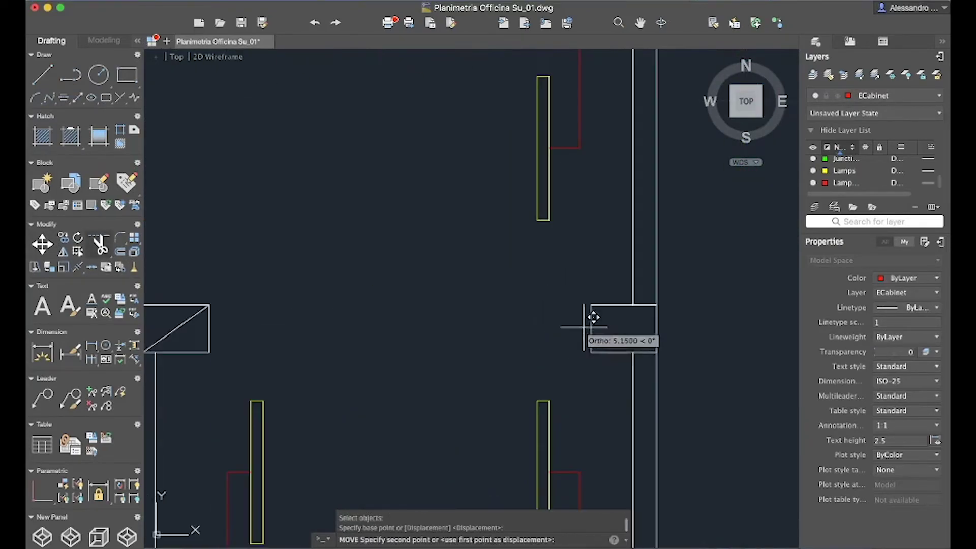
{"action": "left_click", "coordinate": [589, 330]}
Move the large junction symbol a short distance west, off the east pillar's face.
{"action": "left_click", "coordinate": [42, 245]}
{"action": "left_click", "coordinate": [588, 371]}
{"action": "left_click", "coordinate": [551, 306]}
{"action": "key", "text": "Return"}
{"action": "left_click", "coordinate": [544, 328]}
{"action": "type", "text": "0."}
{"action": "left_click", "coordinate": [532, 328]}
Draw a horizontal helper line between the midpoints of the two facing pillar sides.
{"action": "left_click", "coordinate": [42, 75]}
{"action": "left_click", "coordinate": [590, 328]}
{"action": "left_click", "coordinate": [209, 328]}
{"action": "key", "text": "Return"}
Mirror the large junction about a vertical axis through the helper line's midpoint, then erase the helper geometry between the pillars.
{"action": "left_click", "coordinate": [63, 251]}
{"action": "left_click", "coordinate": [585, 375]}
{"action": "left_click", "coordinate": [423, 252]}
{"action": "key", "text": "Return"}
{"action": "left_click", "coordinate": [402, 329]}
{"action": "left_click", "coordinate": [420, 373]}
{"action": "key", "text": "Return"}
{"action": "left_click", "coordinate": [419, 358]}
{"action": "left_click", "coordinate": [395, 312]}
{"action": "key", "text": "Delete"}
{"action": "scroll", "coordinate": [388, 323], "scroll_direction": "down", "scroll_amount": 3}
{"action": "left_click_drag", "start_coordinate": [371, 338], "coordinate": [478, 384]}
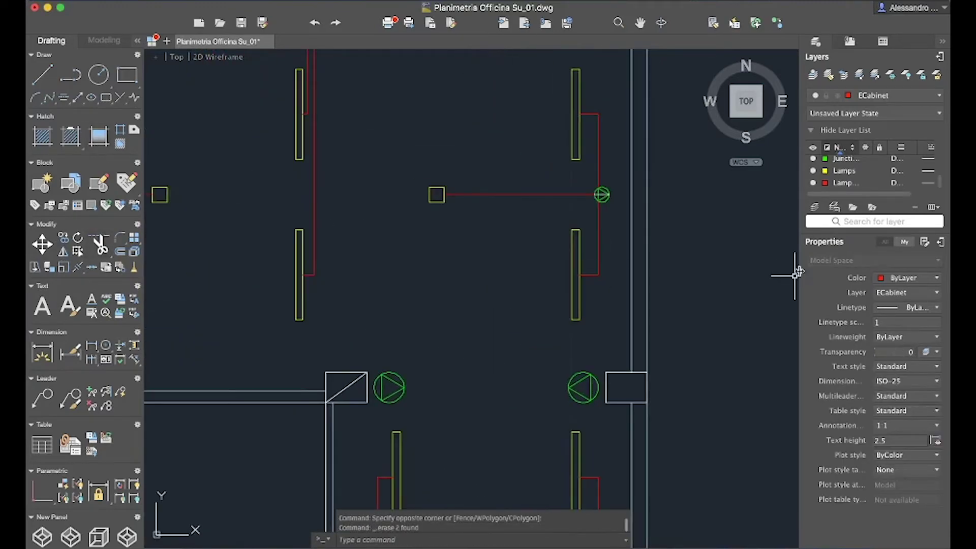
Create a new layer named MainBackcones with the colour green.
{"action": "left_click", "coordinate": [814, 208]}
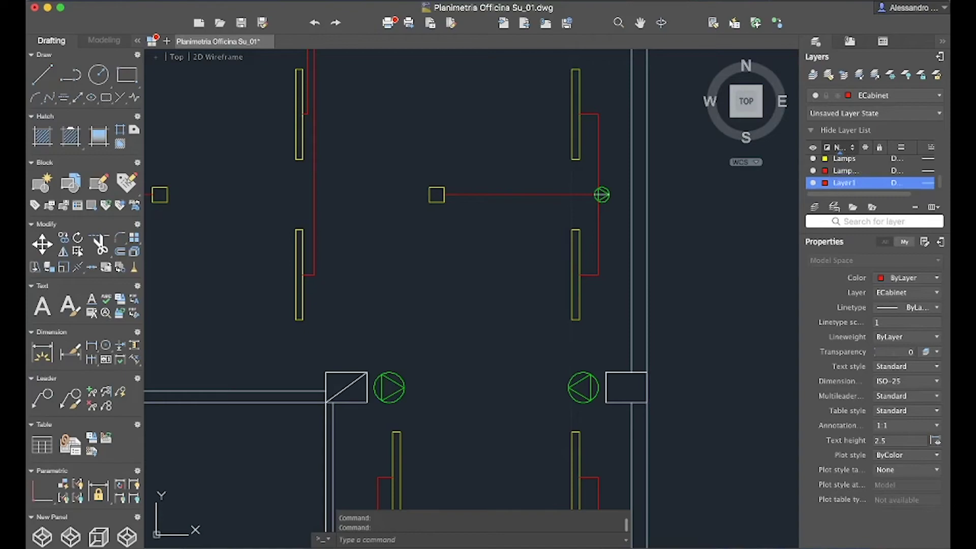
{"action": "left_click", "coordinate": [825, 183]}
{"action": "left_click", "coordinate": [830, 226]}
{"action": "left_click", "coordinate": [826, 183]}
{"action": "left_click", "coordinate": [830, 228]}
{"action": "left_click", "coordinate": [42, 75]}
{"action": "scroll", "coordinate": [519, 203], "scroll_direction": "down", "scroll_amount": 5}
{"action": "scroll", "coordinate": [497, 174], "scroll_direction": "up", "scroll_amount": 8}
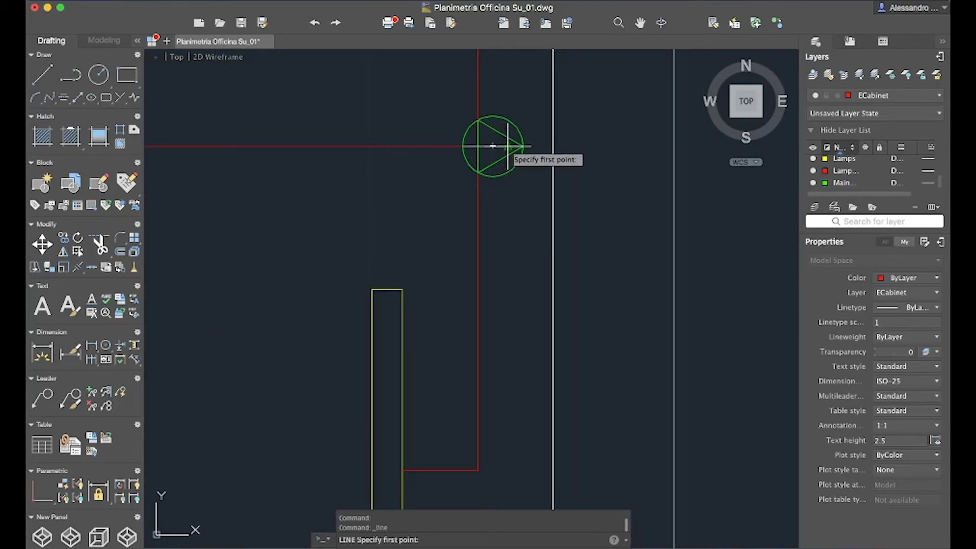
{"action": "left_click", "coordinate": [509, 149]}
{"action": "scroll", "coordinate": [524, 228], "scroll_direction": "down", "scroll_amount": 5}
{"action": "key", "text": "Escape"}
Set the MainBackcones layer's colour to cyan and make it the current layer.
{"action": "left_click", "coordinate": [912, 97]}
{"action": "left_click", "coordinate": [884, 257]}
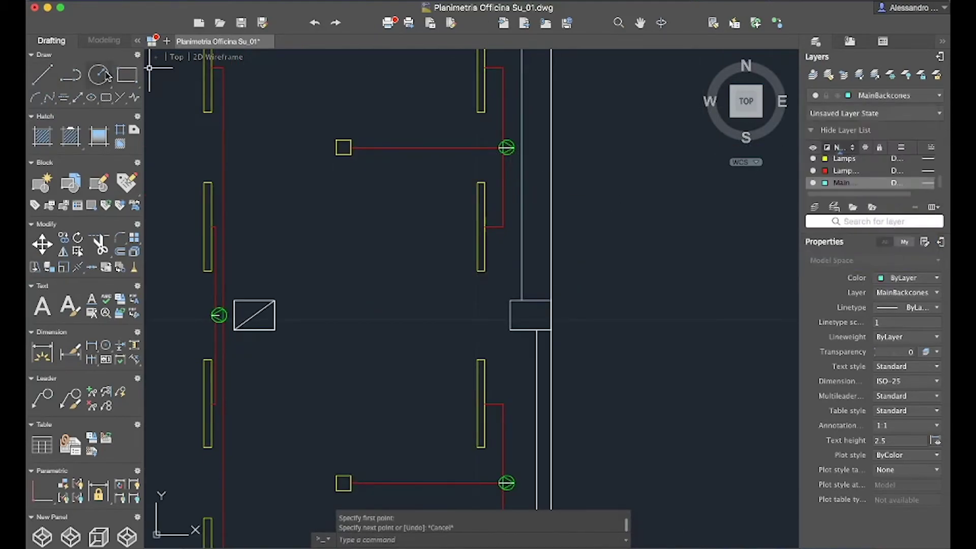
Try to draw a backbone line from the east wall junction, 1.93 south and 0.5 west above the pillar.
{"action": "left_click", "coordinate": [42, 76]}
{"action": "scroll", "coordinate": [509, 155], "scroll_direction": "up", "scroll_amount": 6}
{"action": "left_click", "coordinate": [514, 129]}
{"action": "scroll", "coordinate": [509, 152], "scroll_direction": "down", "scroll_amount": 5}
{"action": "scroll", "coordinate": [504, 234], "scroll_direction": "up", "scroll_amount": 5}
{"action": "type", "text": "1.93"}
{"action": "key", "text": "Return"}
{"action": "scroll", "coordinate": [478, 234], "scroll_direction": "up", "scroll_amount": 2}
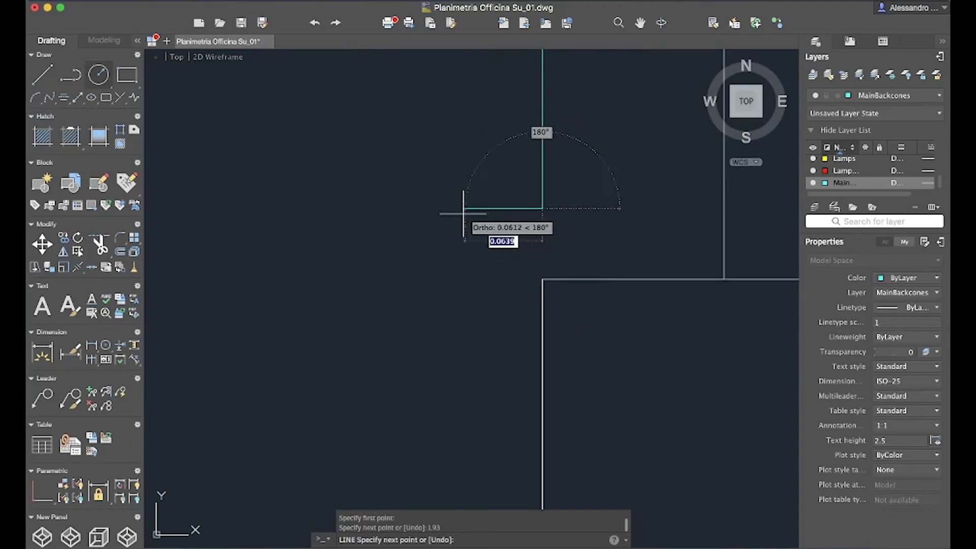
{"action": "type", "text": "0.5"}
{"action": "key", "text": "Return"}
{"action": "scroll", "coordinate": [463, 193], "scroll_direction": "down", "scroll_amount": 3}
{"action": "scroll", "coordinate": [521, 236], "scroll_direction": "up", "scroll_amount": 1}
{"action": "scroll", "coordinate": [517, 229], "scroll_direction": "down", "scroll_amount": 10}
{"action": "key", "text": "Escape"}
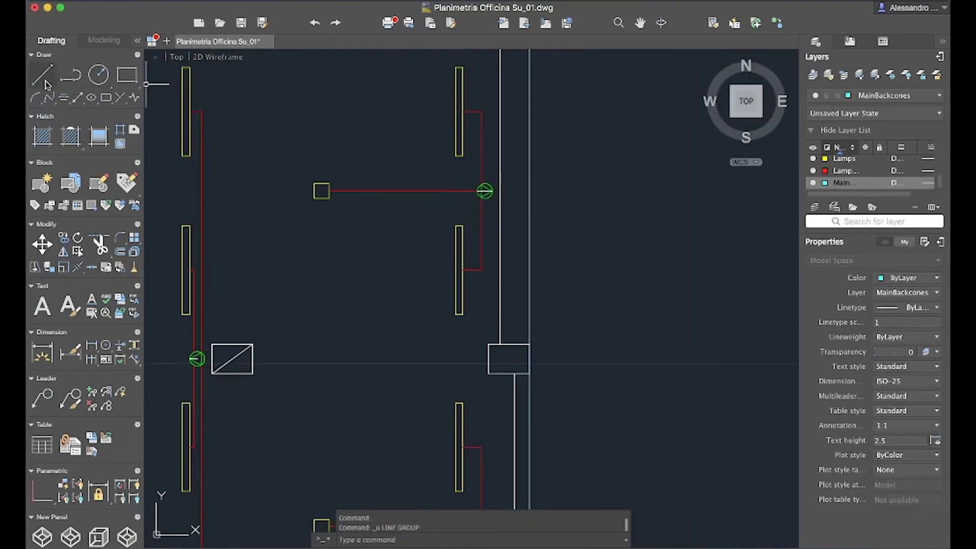
Draw a backbone line from the east wall junction about 1.95 south, turning west just above the pillar.
{"action": "left_click", "coordinate": [44, 81]}
{"action": "scroll", "coordinate": [491, 206], "scroll_direction": "up", "scroll_amount": 5}
{"action": "left_click", "coordinate": [474, 158]}
{"action": "left_click_drag", "start_coordinate": [484, 372], "coordinate": [501, 127]}
{"action": "left_click_drag", "start_coordinate": [513, 410], "coordinate": [515, 229]}
{"action": "scroll", "coordinate": [514, 285], "scroll_direction": "up", "scroll_amount": 3}
{"action": "scroll", "coordinate": [496, 346], "scroll_direction": "up", "scroll_amount": 4}
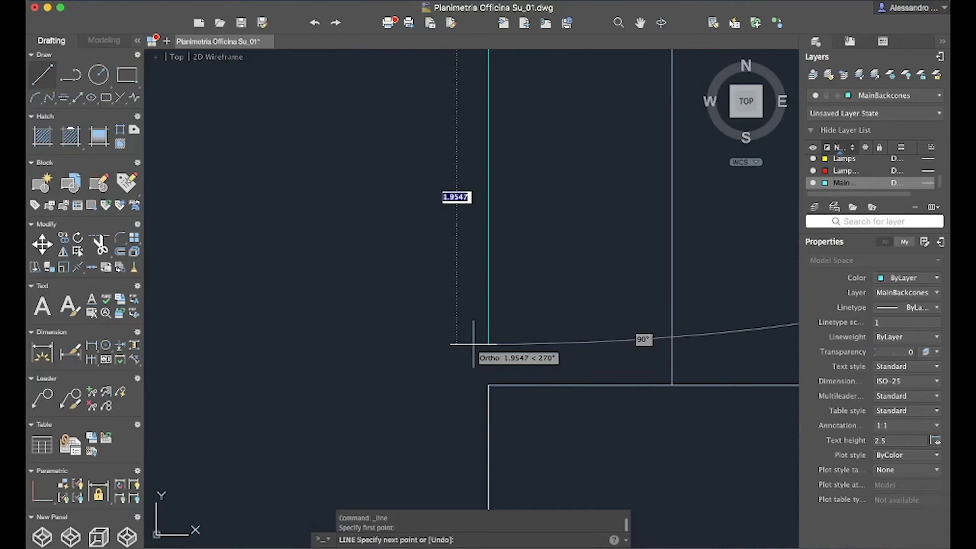
{"action": "left_click", "coordinate": [473, 344]}
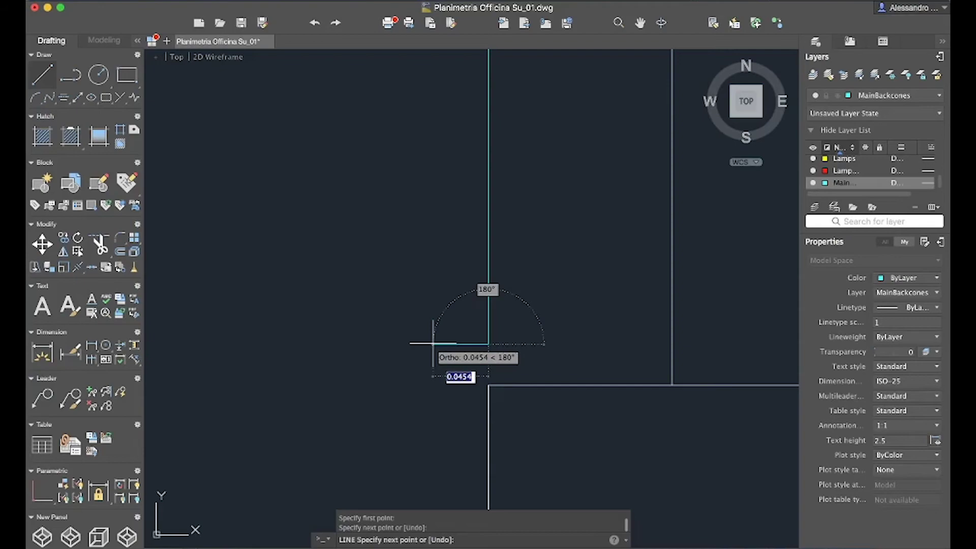
{"action": "scroll", "coordinate": [565, 356], "scroll_direction": "down", "scroll_amount": 5}
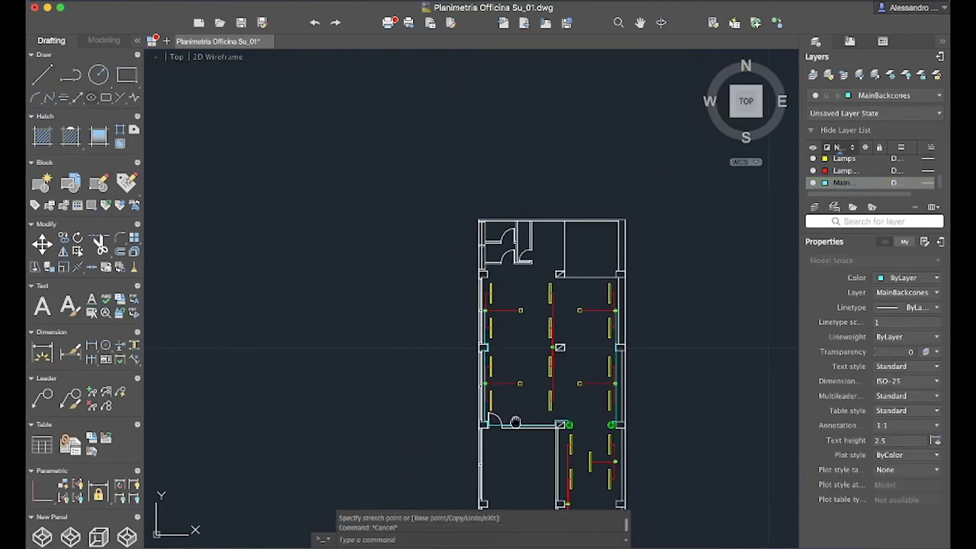
Draw a backbone line from the central junction 0.05 east, 4.51 south, 0.9 east and down into the large west junction.
{"action": "scroll", "coordinate": [587, 406], "scroll_direction": "up", "scroll_amount": 8}
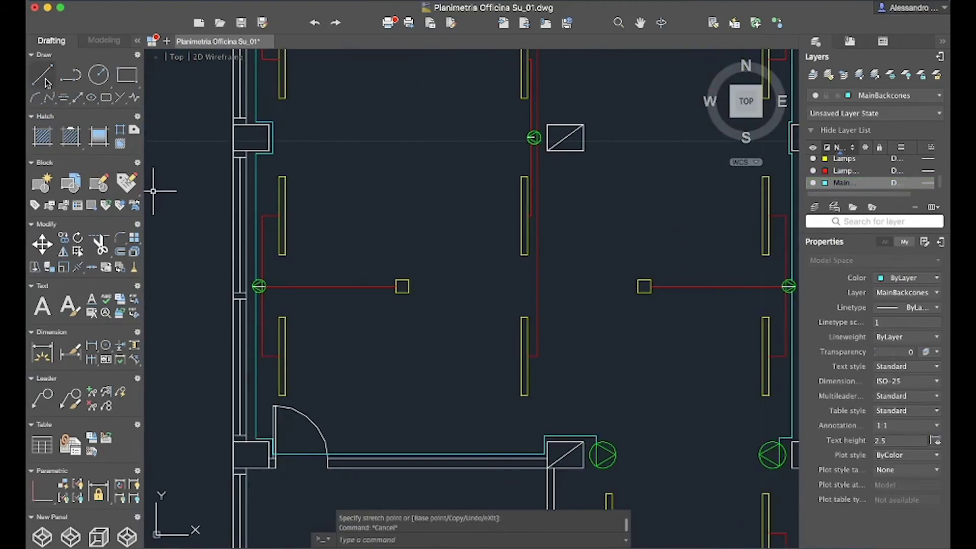
{"action": "left_click", "coordinate": [45, 81]}
{"action": "scroll", "coordinate": [547, 137], "scroll_direction": "up", "scroll_amount": 8}
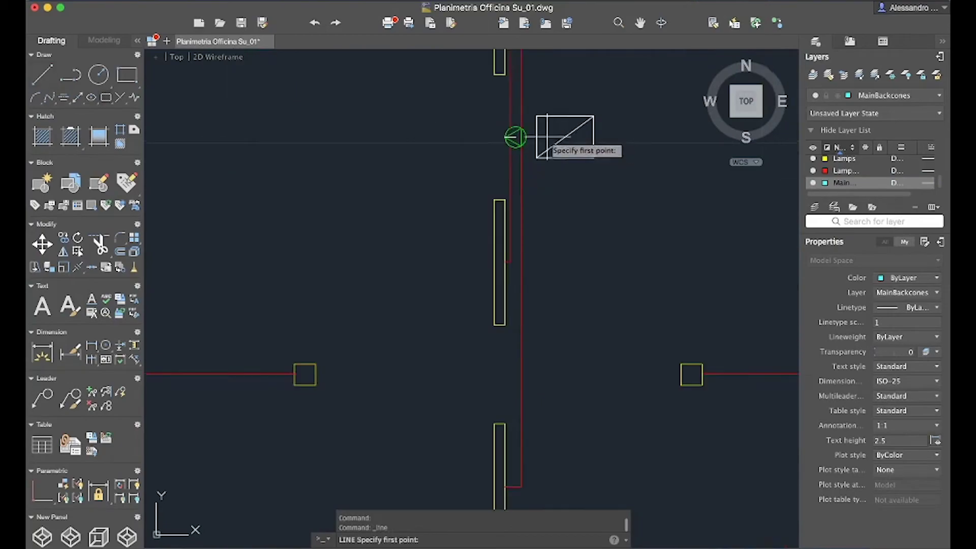
{"action": "left_click", "coordinate": [496, 155]}
{"action": "type", "text": "0.05"}
{"action": "key", "text": "Return"}
{"action": "scroll", "coordinate": [503, 178], "scroll_direction": "down", "scroll_amount": 5}
{"action": "scroll", "coordinate": [495, 264], "scroll_direction": "up", "scroll_amount": 6}
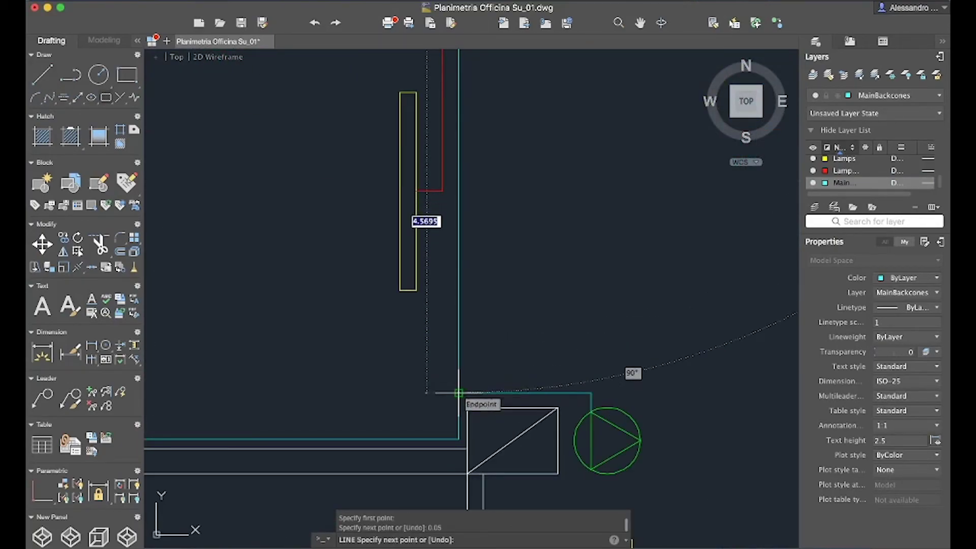
{"action": "type", "text": "4.51"}
{"action": "key", "text": "Return"}
{"action": "scroll", "coordinate": [616, 382], "scroll_direction": "up", "scroll_amount": 2}
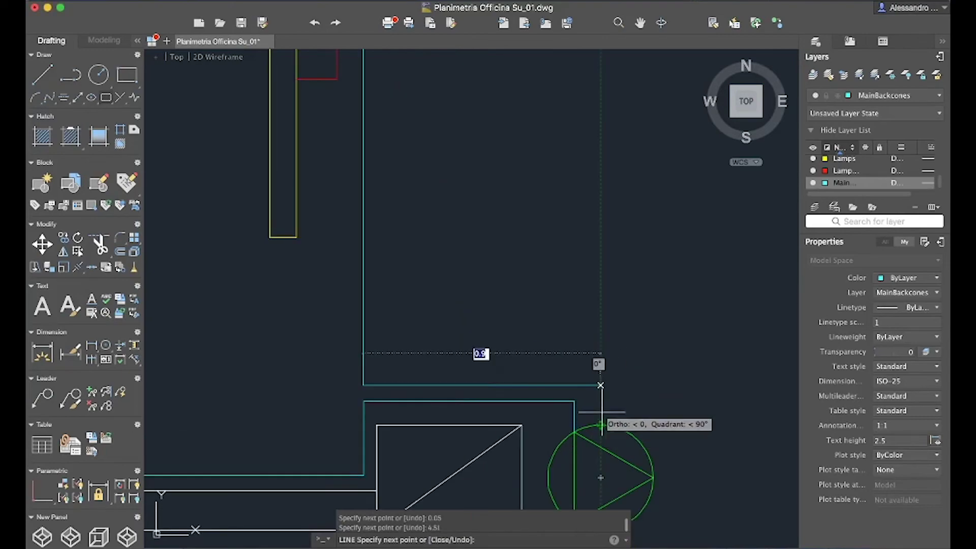
{"action": "key", "text": "Escape"}
{"action": "scroll", "coordinate": [468, 284], "scroll_direction": "down", "scroll_amount": 6}
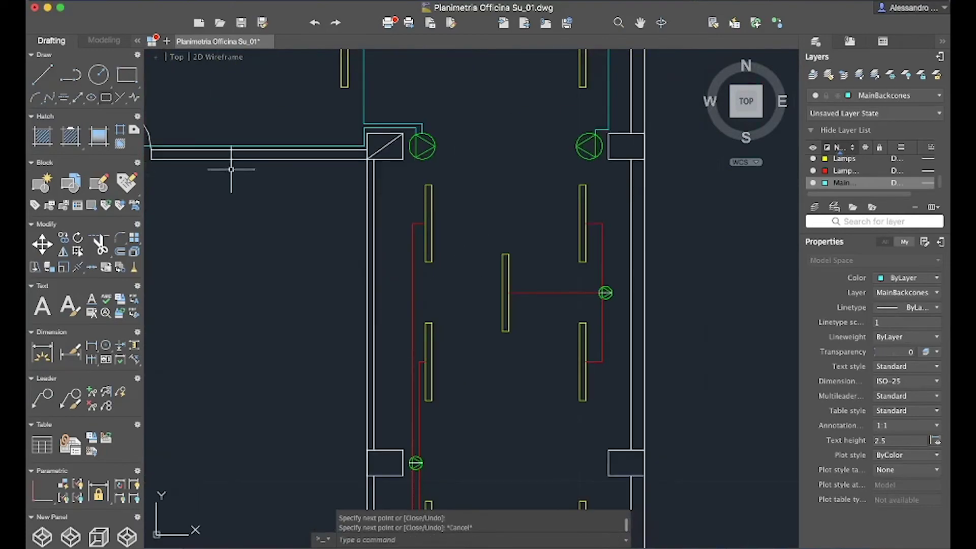
Start a backbone line at the small junction beside the next west pillar south with a 0.05 segment, routing it west to the wall.
{"action": "left_click", "coordinate": [42, 75]}
{"action": "scroll", "coordinate": [417, 199], "scroll_direction": "down", "scroll_amount": 3}
{"action": "scroll", "coordinate": [406, 308], "scroll_direction": "up", "scroll_amount": 10}
{"action": "left_click", "coordinate": [462, 331]}
{"action": "type", "text": "0.05"}
{"action": "key", "text": "Return"}
{"action": "left_click", "coordinate": [441, 217]}
{"action": "left_click", "coordinate": [261, 216]}
{"action": "scroll", "coordinate": [261, 214], "scroll_direction": "down", "scroll_amount": 8}
{"action": "scroll", "coordinate": [275, 158], "scroll_direction": "up", "scroll_amount": 6}
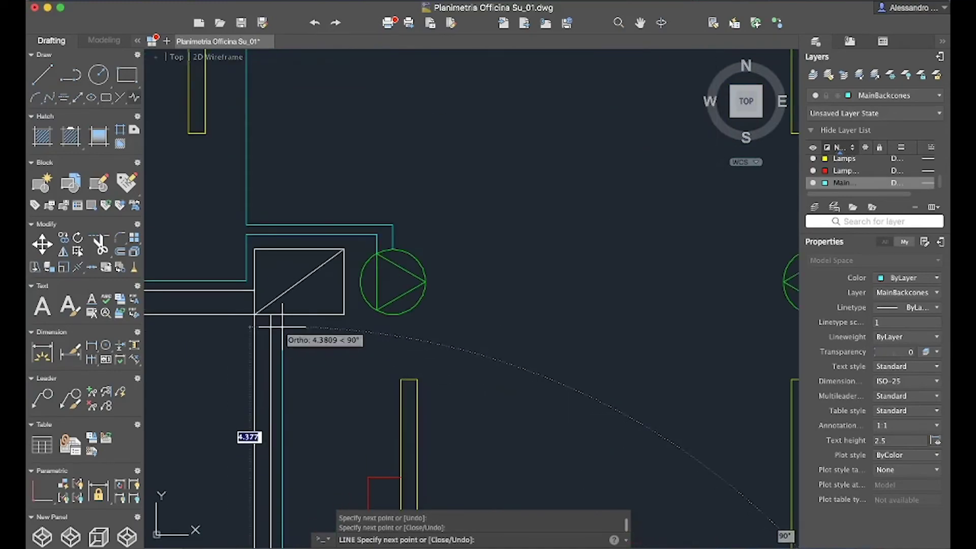
Continue the backbone line about 4.38 north along the wall to below the pillar, then east and up into the large west junction.
{"action": "left_click", "coordinate": [282, 326]}
{"action": "scroll", "coordinate": [362, 326], "scroll_direction": "up", "scroll_amount": 5}
{"action": "left_click", "coordinate": [421, 313]}
{"action": "left_click", "coordinate": [420, 264]}
{"action": "key", "text": "Escape"}
{"action": "scroll", "coordinate": [458, 300], "scroll_direction": "down", "scroll_amount": 10}
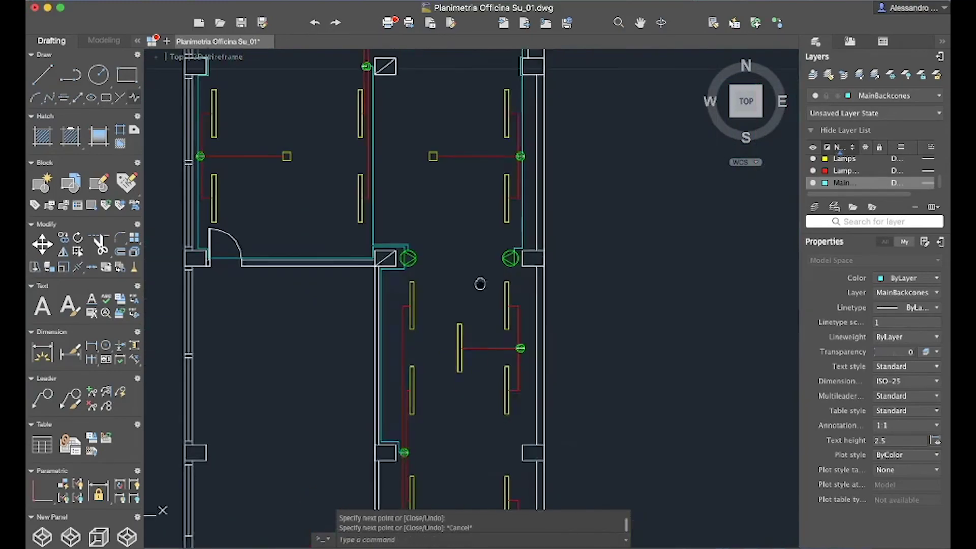
Draw a backbone line from the large east junction's lower triangle corner, about 0.47 east, then south to just above the next pillar.
{"action": "key", "text": "Return"}
{"action": "scroll", "coordinate": [432, 218], "scroll_direction": "up", "scroll_amount": 6}
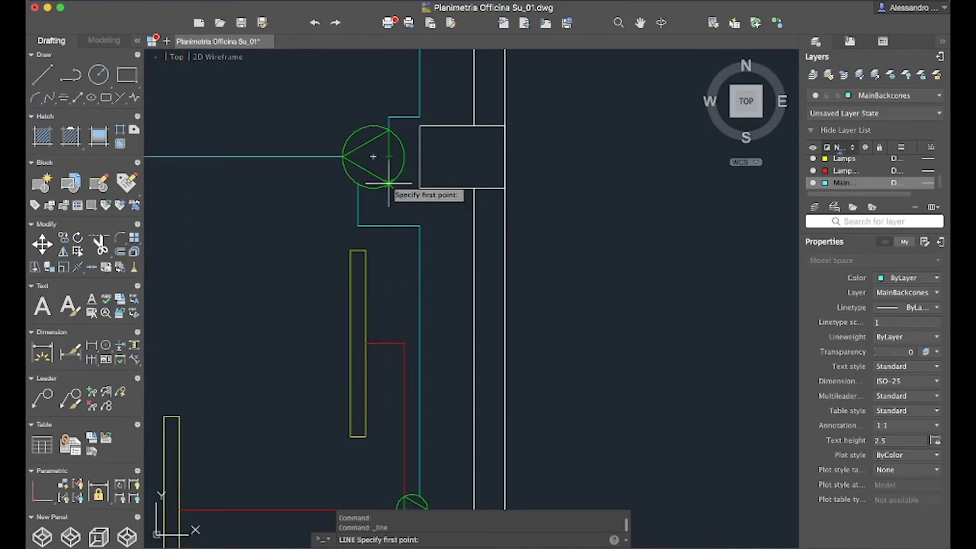
{"action": "left_click", "coordinate": [389, 202]}
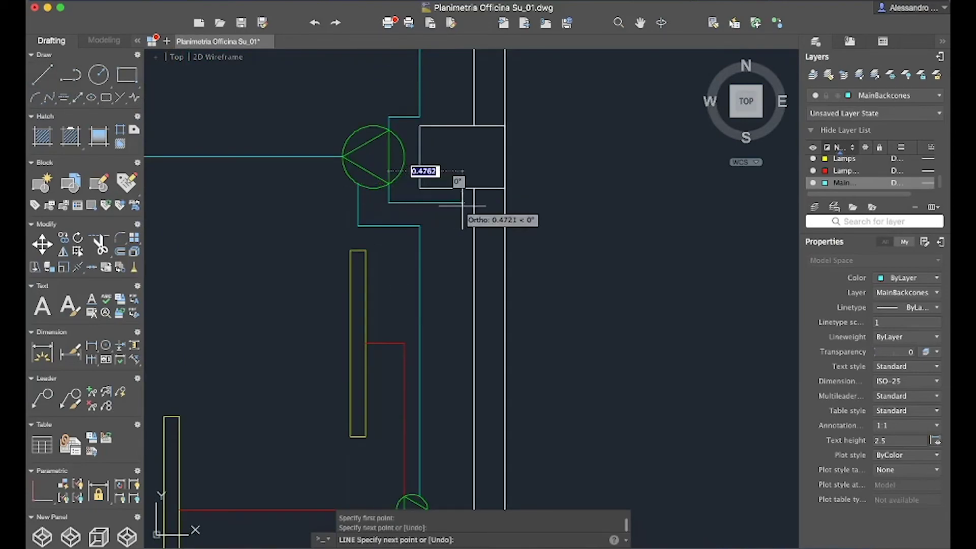
{"action": "left_click", "coordinate": [461, 206]}
{"action": "left_click_drag", "start_coordinate": [455, 300], "coordinate": [465, 175]}
{"action": "scroll", "coordinate": [478, 177], "scroll_direction": "down", "scroll_amount": 7}
{"action": "left_click_drag", "start_coordinate": [484, 252], "coordinate": [487, 176]}
{"action": "scroll", "coordinate": [488, 192], "scroll_direction": "up", "scroll_amount": 5}
{"action": "key", "text": "Escape"}
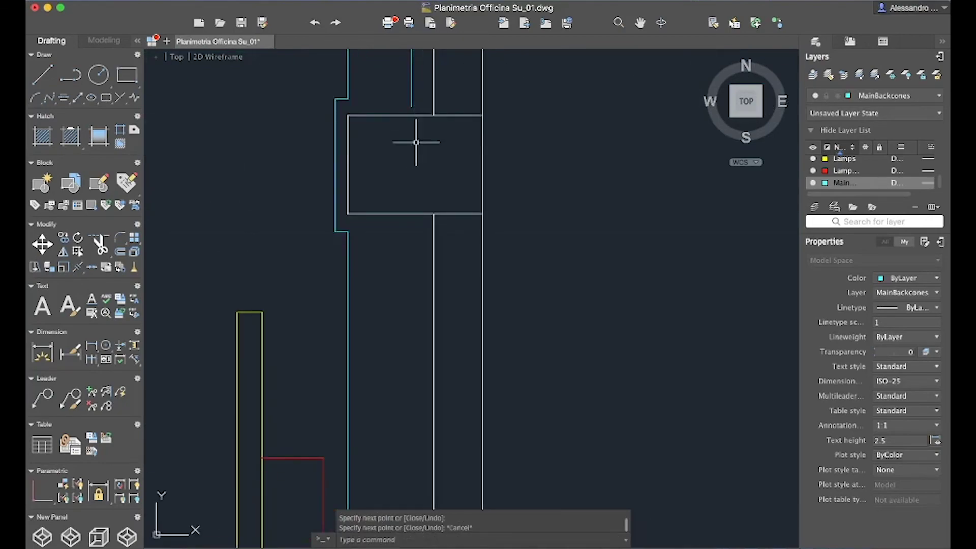
Move the three backbone segments bypassing the east pillar farther west by the length of one short segment.
{"action": "scroll", "coordinate": [418, 159], "scroll_direction": "down", "scroll_amount": 3}
{"action": "scroll", "coordinate": [411, 153], "scroll_direction": "up", "scroll_amount": 4}
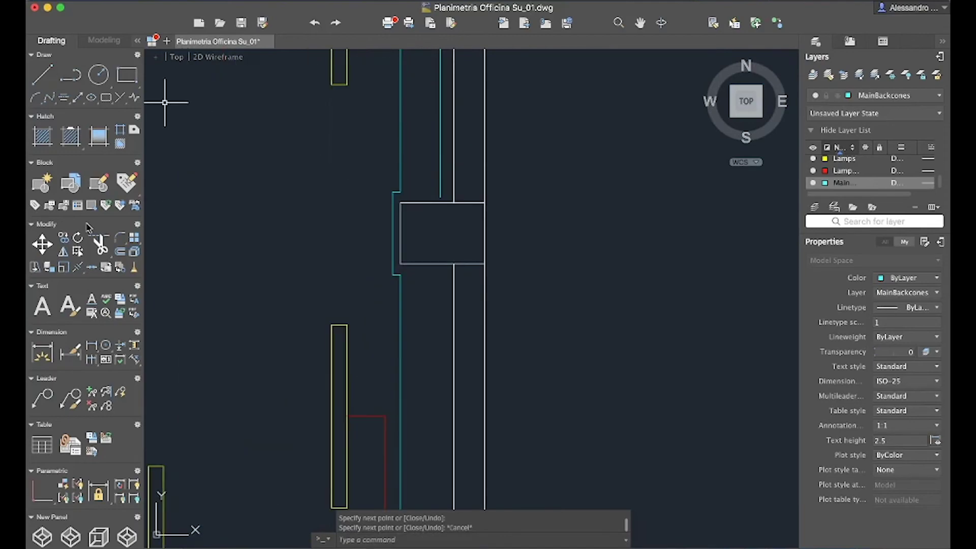
{"action": "left_click", "coordinate": [42, 244]}
{"action": "scroll", "coordinate": [376, 261], "scroll_direction": "up", "scroll_amount": 4}
{"action": "scroll", "coordinate": [460, 282], "scroll_direction": "up", "scroll_amount": 2}
{"action": "left_click", "coordinate": [420, 310]}
{"action": "left_click", "coordinate": [407, 299]}
{"action": "scroll", "coordinate": [409, 315], "scroll_direction": "down", "scroll_amount": 4}
{"action": "left_click", "coordinate": [415, 261]}
{"action": "key", "text": "Return"}
{"action": "left_click", "coordinate": [421, 262]}
{"action": "left_click", "coordinate": [409, 263]}
{"action": "key", "text": "Escape"}
Move the upper short segment of the pillar bypass 0.05 north.
{"action": "left_click", "coordinate": [51, 246]}
{"action": "left_click", "coordinate": [405, 262]}
{"action": "key", "text": "Return"}
{"action": "left_click", "coordinate": [410, 262]}
{"action": "type", "text": "0.05"}
{"action": "key", "text": "Return"}
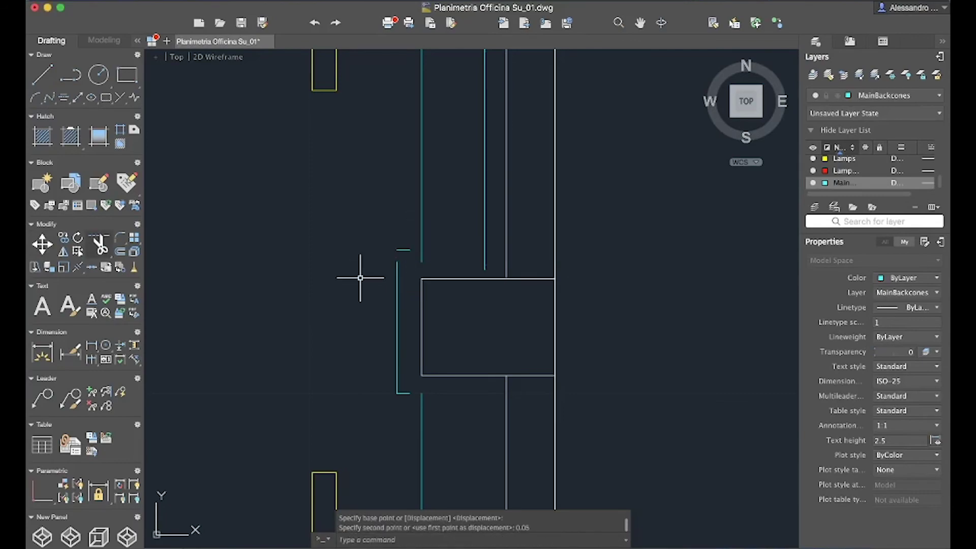
Move the lower short segment of the pillar bypass 0.05 south.
{"action": "right_click", "coordinate": [382, 400]}
{"action": "left_click", "coordinate": [424, 396]}
{"action": "left_click", "coordinate": [403, 393]}
{"action": "key", "text": "Return"}
{"action": "left_click", "coordinate": [410, 393]}
{"action": "type", "text": "0.05"}
{"action": "key", "text": "Return"}
Stretch both ends of the vertical bypass segment west of the pillar to meet the upper and lower short segments.
{"action": "left_click", "coordinate": [397, 268]}
{"action": "left_click", "coordinate": [397, 261]}
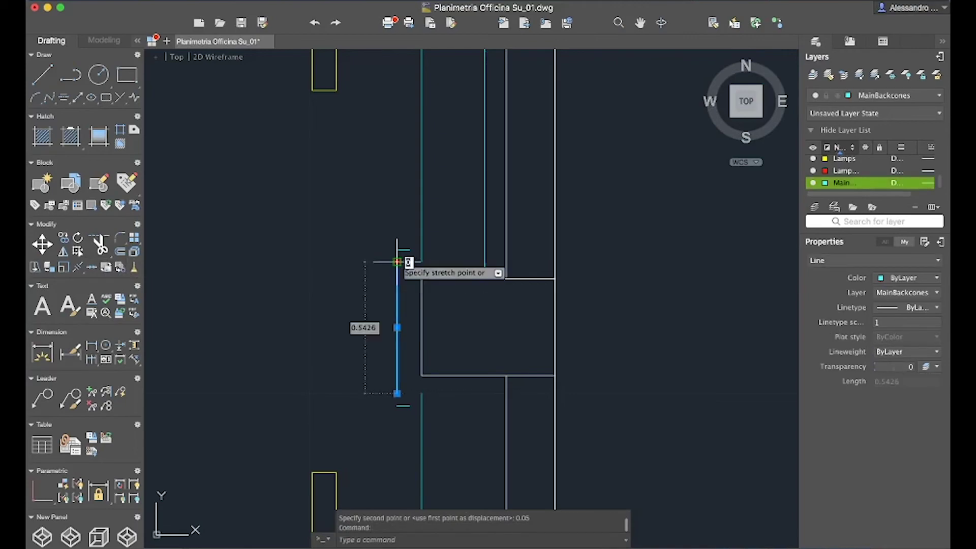
{"action": "left_click", "coordinate": [397, 249]}
{"action": "left_click", "coordinate": [397, 393]}
Extend the lower and upper short segments of the pillar bypass east to the vertical line of the outer backbone.
{"action": "left_click", "coordinate": [408, 406]}
{"action": "left_click", "coordinate": [408, 406]}
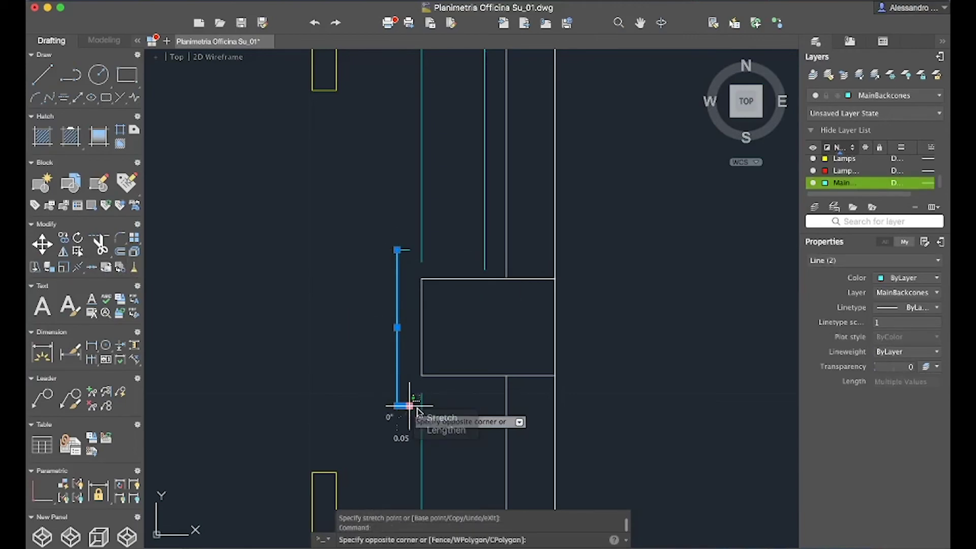
{"action": "left_click", "coordinate": [410, 406]}
{"action": "scroll", "coordinate": [417, 413], "scroll_direction": "up", "scroll_amount": 5}
{"action": "key", "text": "Escape"}
{"action": "left_click", "coordinate": [373, 383]}
{"action": "left_click", "coordinate": [385, 383]}
{"action": "left_click", "coordinate": [434, 382]}
{"action": "key", "text": "Escape"}
{"action": "scroll", "coordinate": [428, 390], "scroll_direction": "down", "scroll_amount": 5}
{"action": "left_click", "coordinate": [412, 264]}
{"action": "left_click", "coordinate": [417, 264]}
Trim the excess of the outer backbone line at the corners of the pillar bypass.
{"action": "left_click", "coordinate": [100, 244]}
{"action": "right_click", "coordinate": [432, 394]}
{"action": "left_click", "coordinate": [448, 402]}
{"action": "key", "text": "Escape"}
Draw a backbone line from the inner vertical line's lower end west to align with the pillar's west face.
{"action": "left_click", "coordinate": [42, 75]}
{"action": "left_click", "coordinate": [492, 283]}
{"action": "type", "text": "0.5"}
{"action": "key", "text": "Return"}
{"action": "key", "text": "super+z"}
{"action": "type", "text": "0,5"}
{"action": "key", "text": "Escape"}
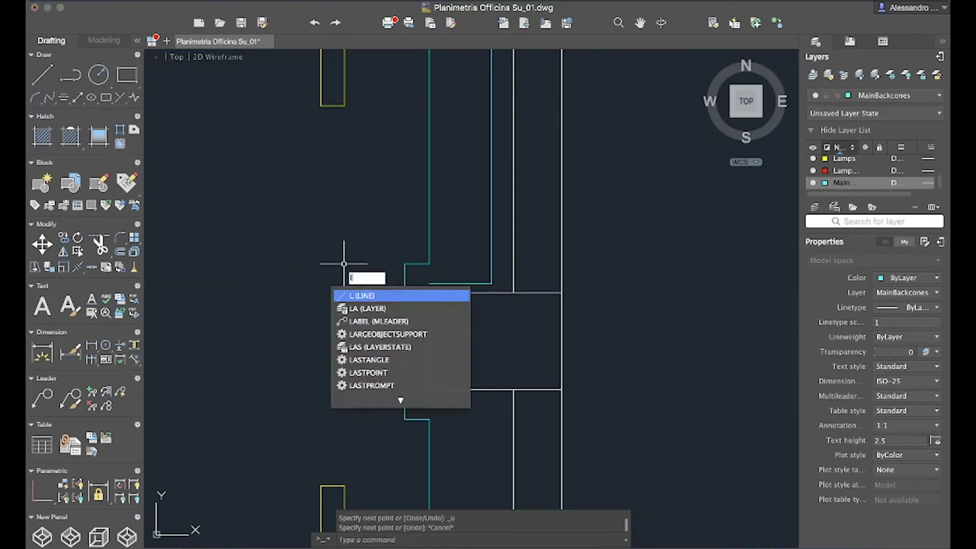
Continue the inner backbone 0.05 west, then south past the pillar and back east beneath it.
{"action": "key", "text": "Return"}
{"action": "left_click", "coordinate": [429, 284]}
{"action": "type", "text": "0.05"}
{"action": "key", "text": "Return"}
{"action": "scroll", "coordinate": [470, 401], "scroll_direction": "up", "scroll_amount": 5}
{"action": "left_click", "coordinate": [375, 391]}
{"action": "scroll", "coordinate": [534, 279], "scroll_direction": "down", "scroll_amount": 10}
{"action": "scroll", "coordinate": [535, 279], "scroll_direction": "up", "scroll_amount": 6}
{"action": "left_click", "coordinate": [500, 285]}
{"action": "key", "text": "Escape"}
{"action": "left_click_drag", "start_coordinate": [501, 285], "coordinate": [487, 164]}
Draw the inner backbone line from below the pillar south along the east wall to the red electrical cabinet.
{"action": "left_click", "coordinate": [42, 75]}
{"action": "scroll", "coordinate": [315, 228], "scroll_direction": "down", "scroll_amount": 5}
{"action": "left_click_drag", "start_coordinate": [377, 318], "coordinate": [386, 209]}
{"action": "left_click", "coordinate": [382, 377]}
{"action": "left_click_drag", "start_coordinate": [380, 94], "coordinate": [381, 261]}
{"action": "scroll", "coordinate": [381, 261], "scroll_direction": "down", "scroll_amount": 3}
{"action": "scroll", "coordinate": [388, 254], "scroll_direction": "up", "scroll_amount": 6}
{"action": "key", "text": "Escape"}
Trim the excess piece of the inner backbone line.
{"action": "left_click", "coordinate": [93, 238]}
{"action": "right_click", "coordinate": [409, 155]}
{"action": "left_click", "coordinate": [421, 160]}
{"action": "scroll", "coordinate": [422, 204], "scroll_direction": "down", "scroll_amount": 10}
{"action": "right_click", "coordinate": [375, 198]}
{"action": "left_click", "coordinate": [388, 206]}
Examine the backbone routes across the floor plan, including the connection to the electrical cabinet by the south entrance.
{"action": "scroll", "coordinate": [397, 229], "scroll_direction": "down", "scroll_amount": 4}
{"action": "scroll", "coordinate": [410, 295], "scroll_direction": "up", "scroll_amount": 3}
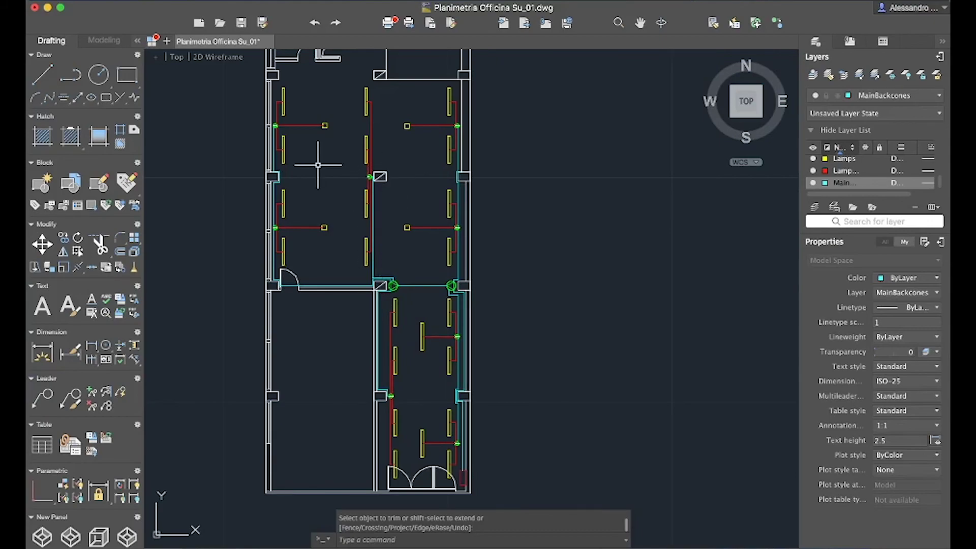
{"action": "scroll", "coordinate": [324, 101], "scroll_direction": "down", "scroll_amount": 3}
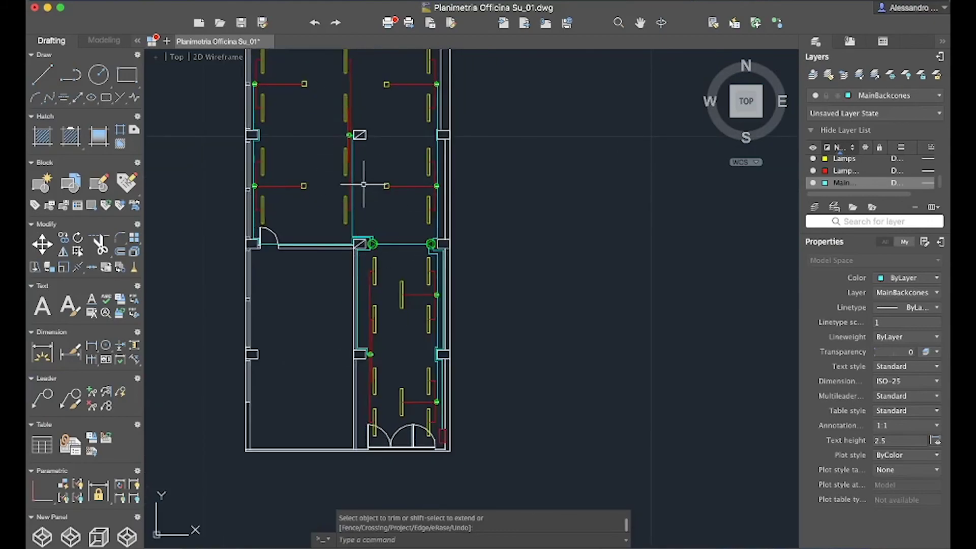
{"action": "scroll", "coordinate": [430, 278], "scroll_direction": "down", "scroll_amount": 2}
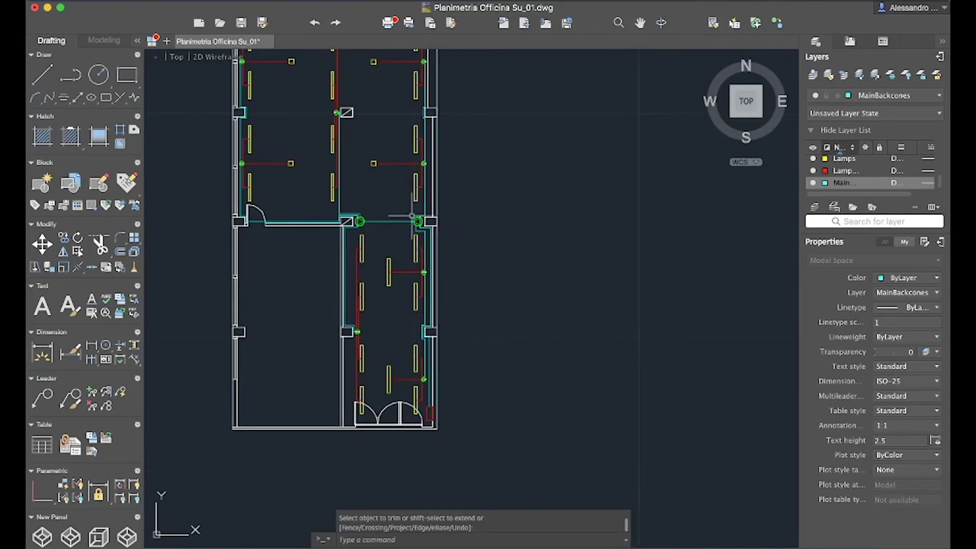
{"action": "scroll", "coordinate": [431, 330], "scroll_direction": "down", "scroll_amount": 2}
{"action": "scroll", "coordinate": [392, 261], "scroll_direction": "up", "scroll_amount": 4}
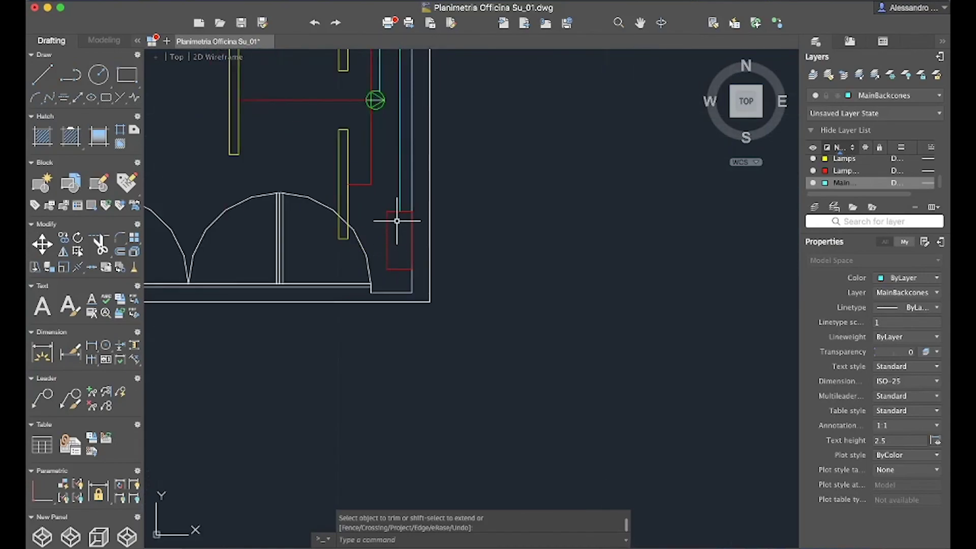
{"action": "scroll", "coordinate": [349, 185], "scroll_direction": "down", "scroll_amount": 3}
{"action": "scroll", "coordinate": [349, 185], "scroll_direction": "down", "scroll_amount": 4}
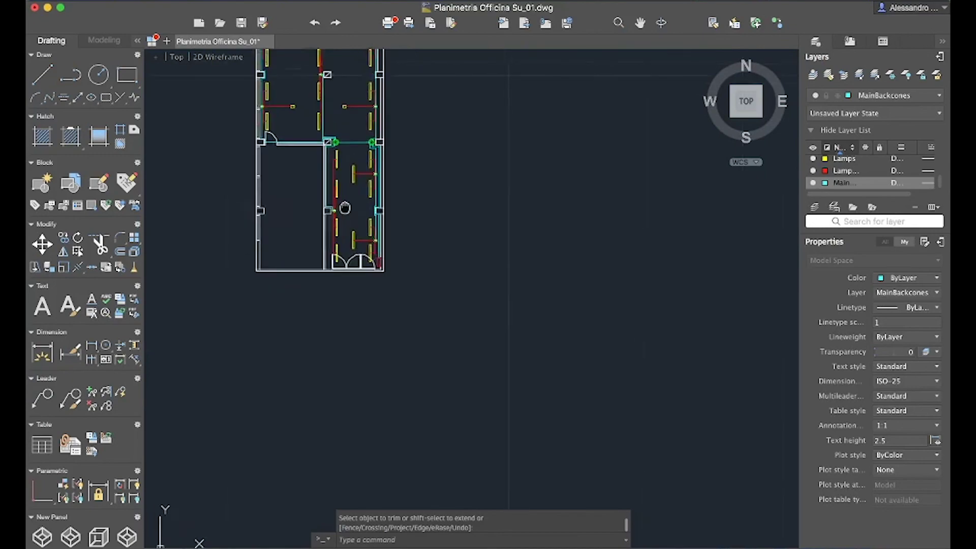
{"action": "scroll", "coordinate": [328, 222], "scroll_direction": "up", "scroll_amount": 3}
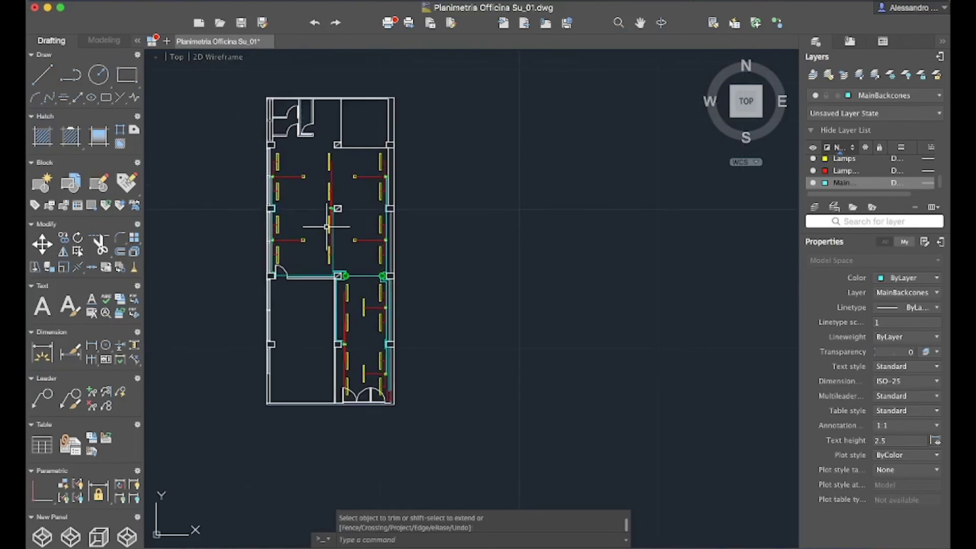